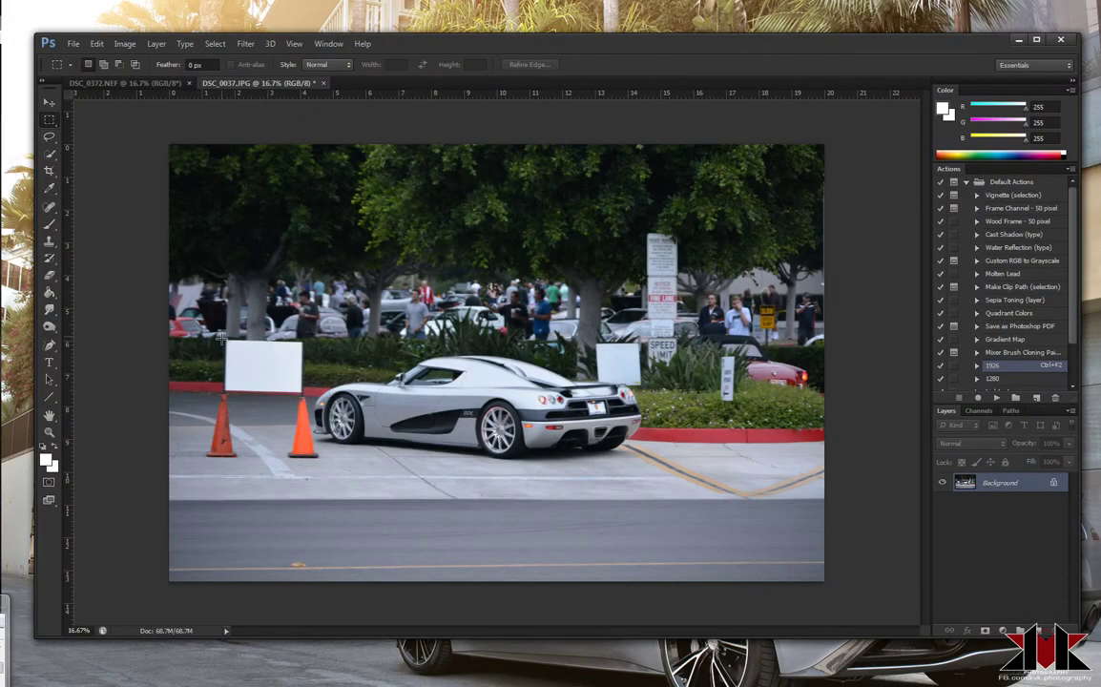
Content-Aware fill the white sign left of the cones with hedge and curb.
left_click_drag(223, 336, 304, 392)
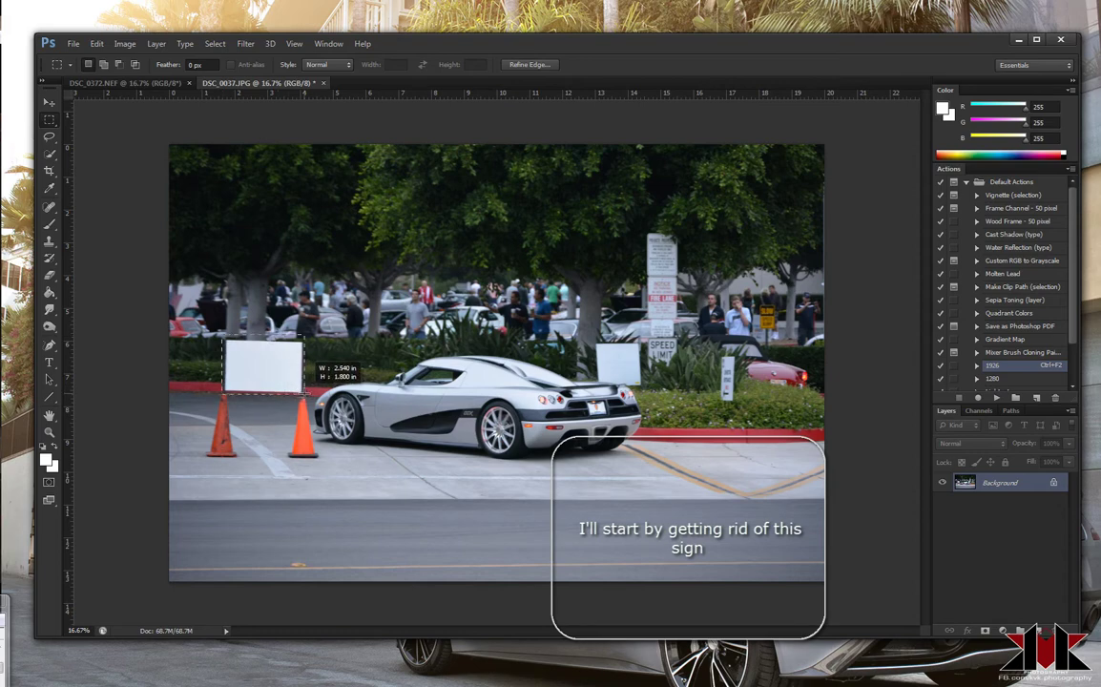
key("shift+F5")
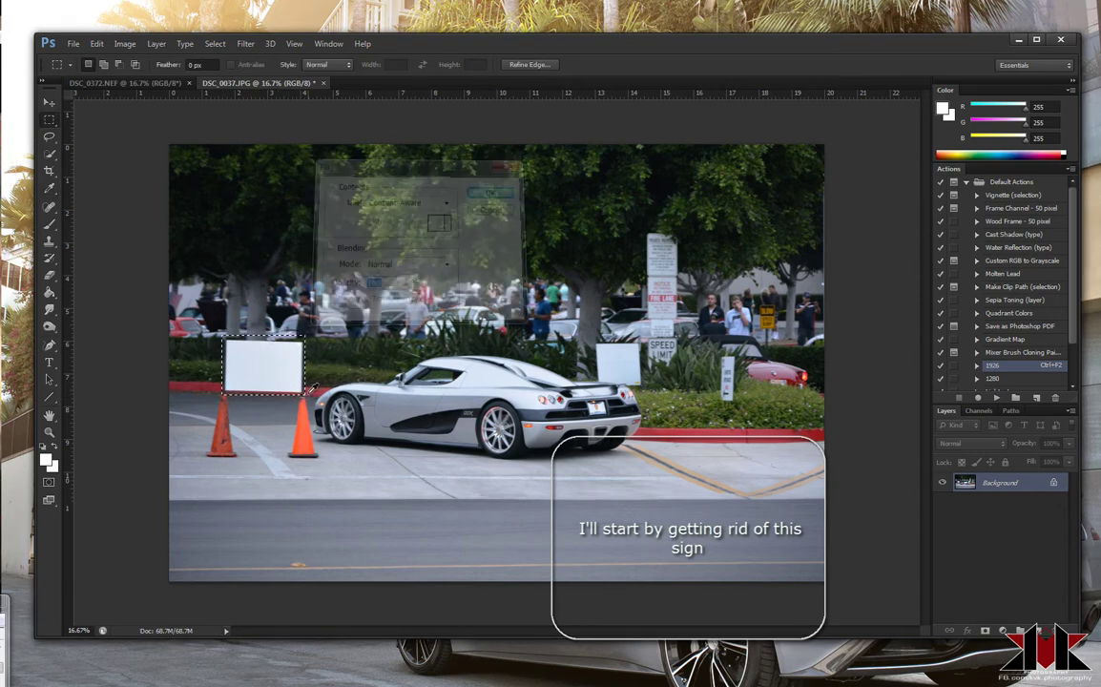
key("Return")
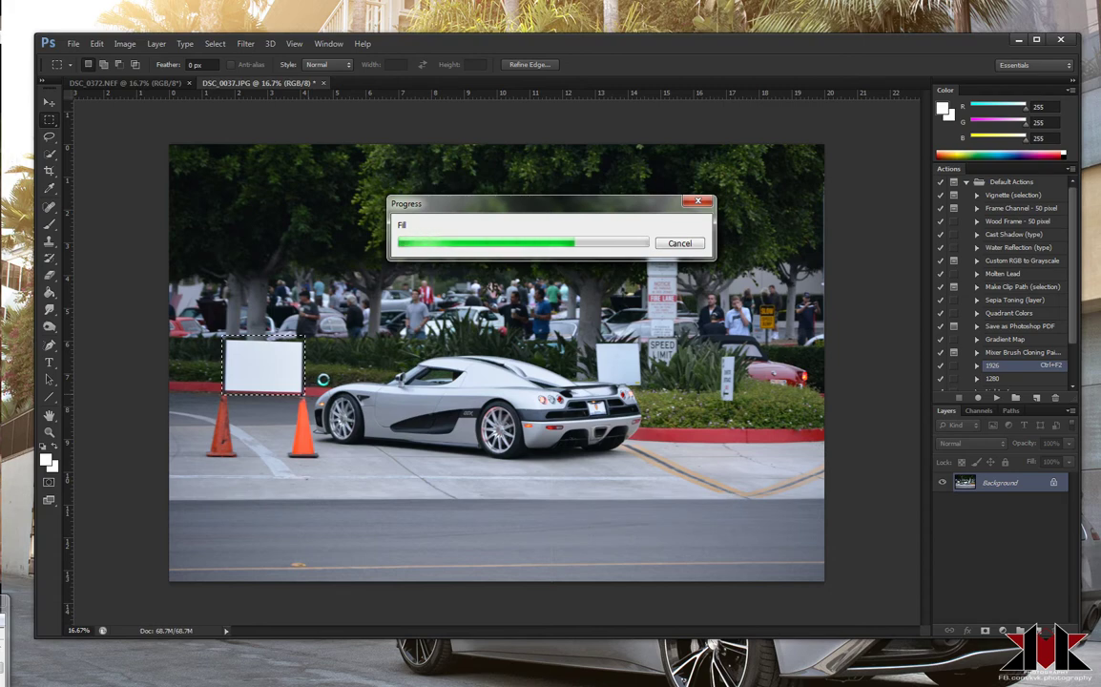
key("ctrl+d")
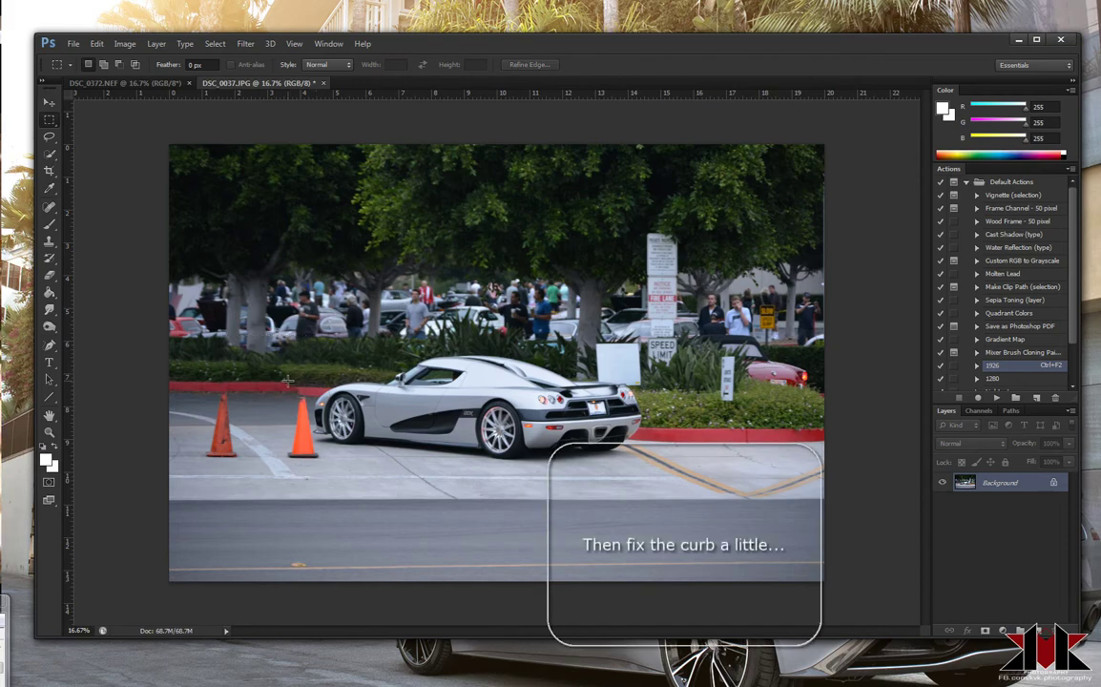
Content-Aware fill the left orange cone, tip then middle, with road surface.
left_click_drag(287, 380, 314, 387)
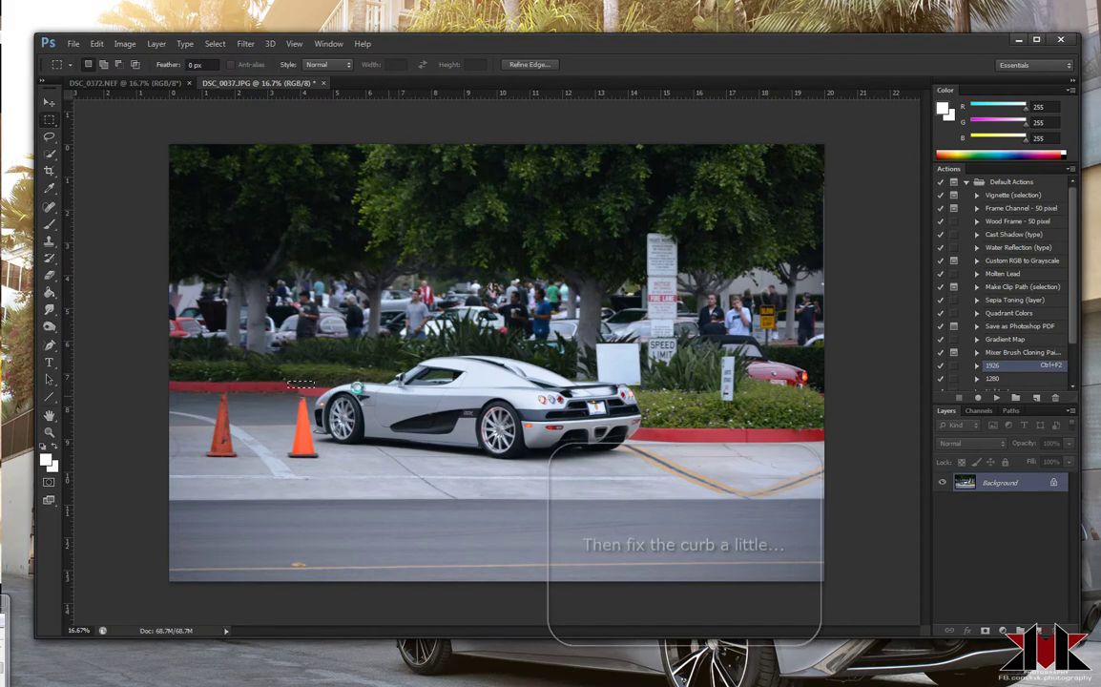
left_click(296, 391)
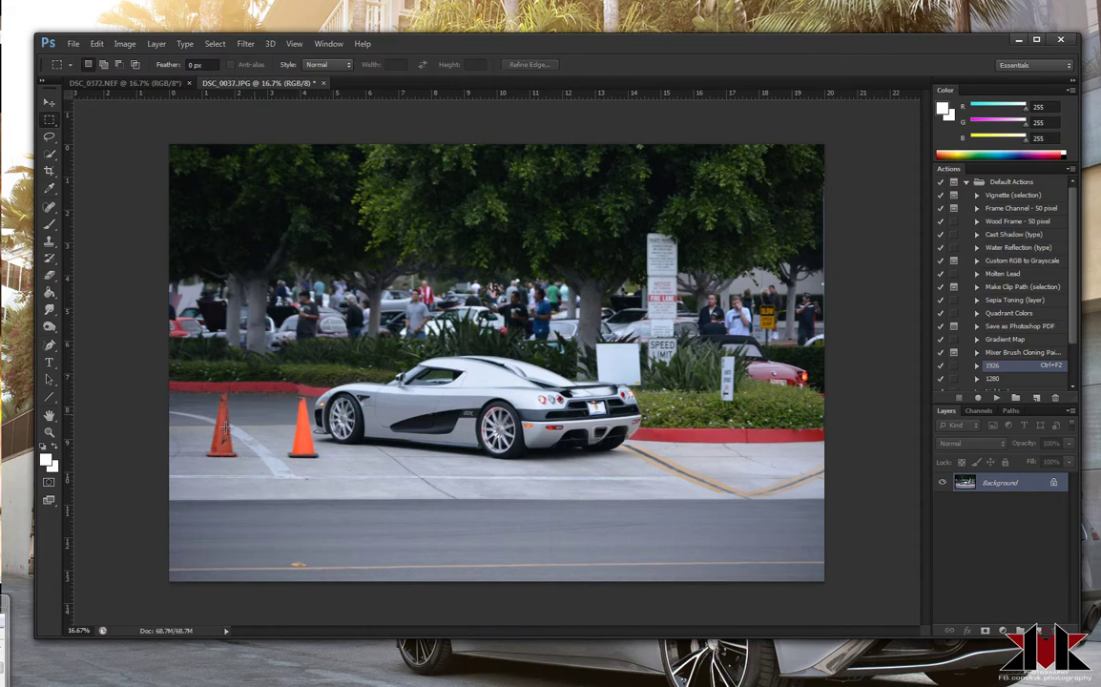
left_click_drag(217, 392, 230, 407)
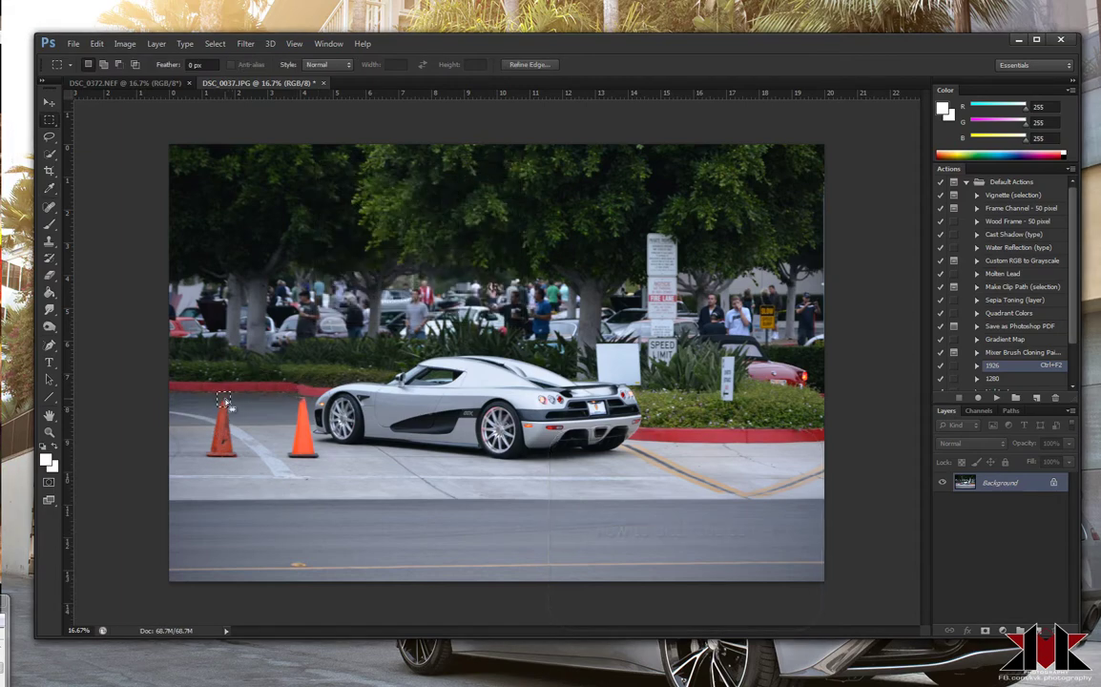
key("Delete")
key("Return")
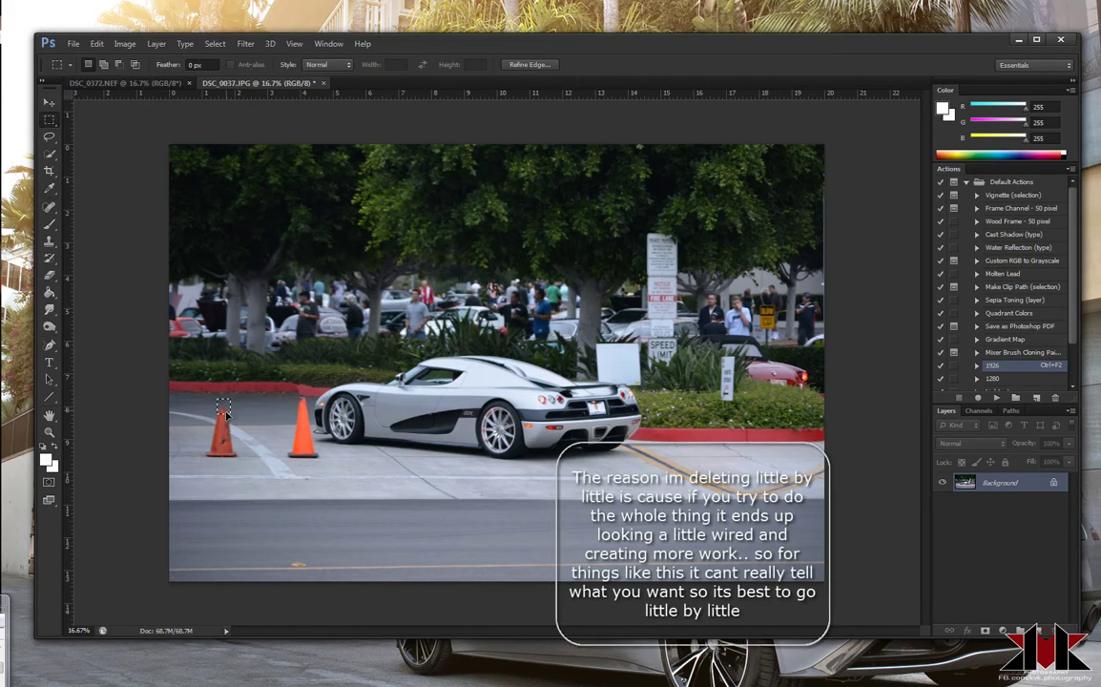
left_click_drag(211, 420, 232, 439)
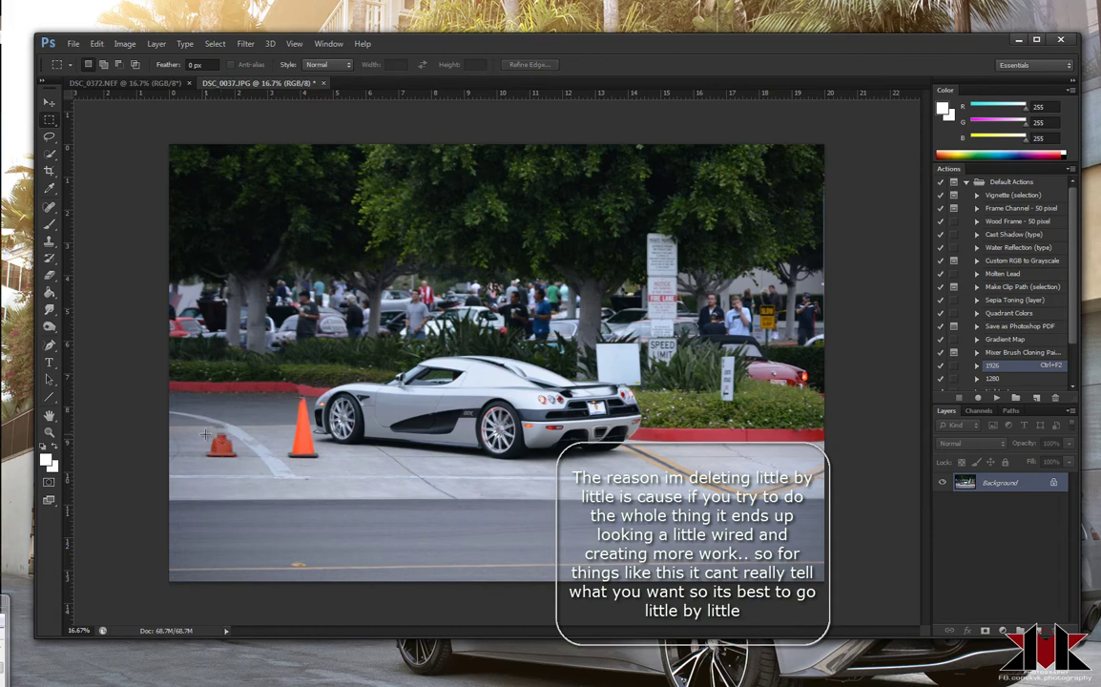
key("Delete")
key("Return")
key("ctrl+d")
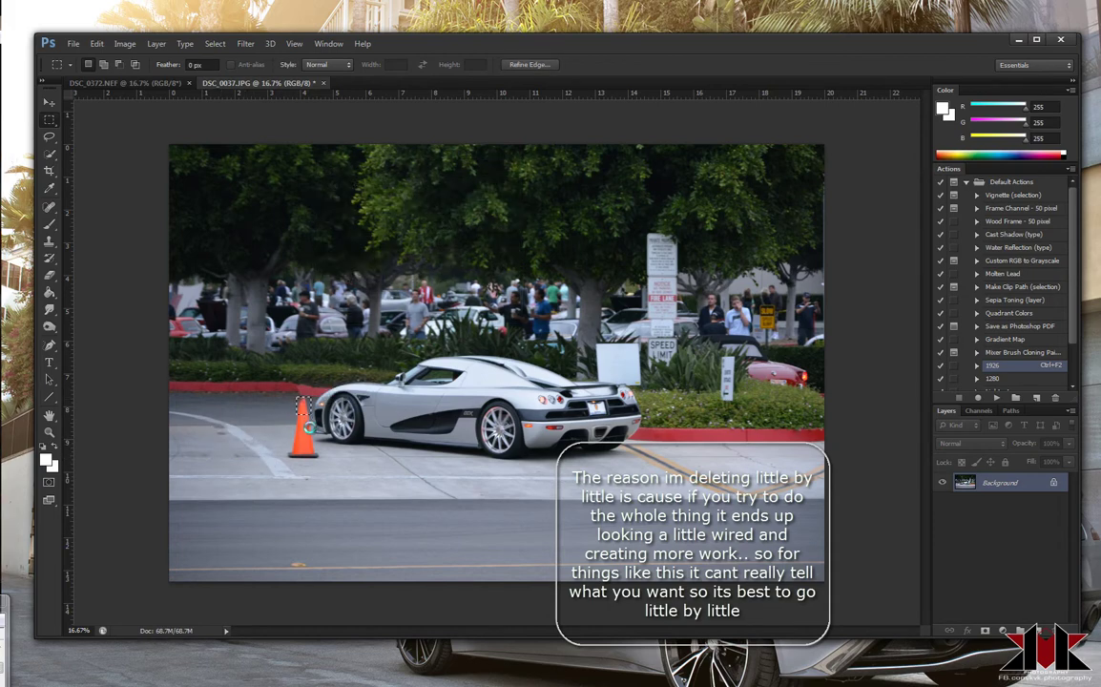
Content-Aware fill the cone beside the car piece by piece with matching road.
left_click_drag(294, 404, 307, 420)
key("Delete")
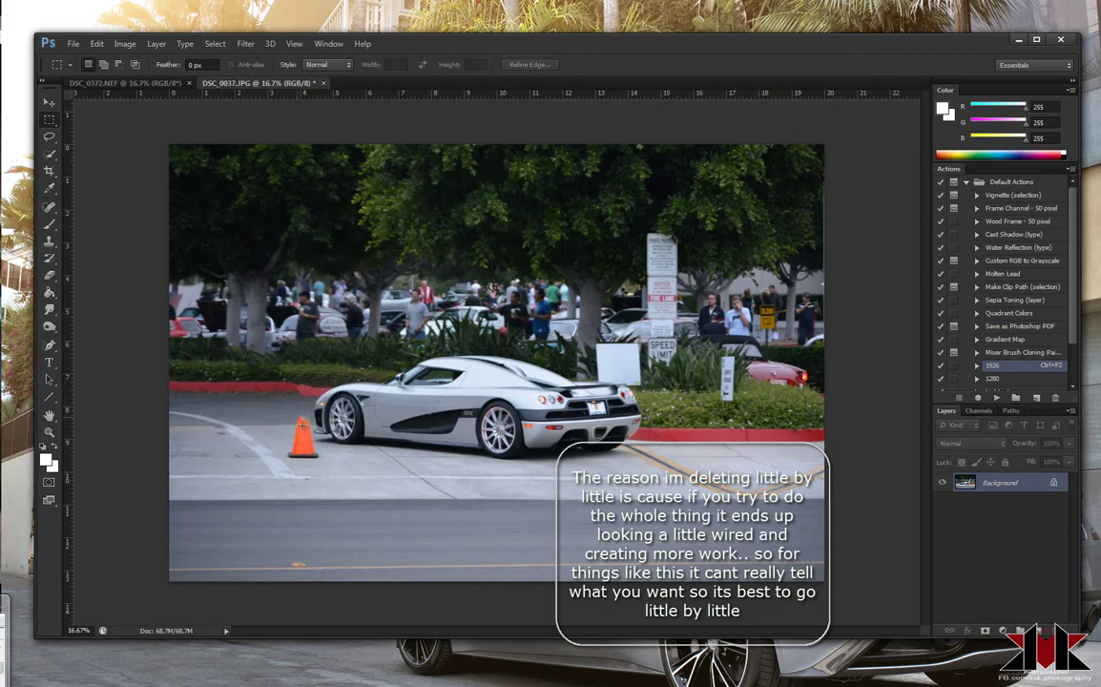
key("Return")
key("ctrl+d")
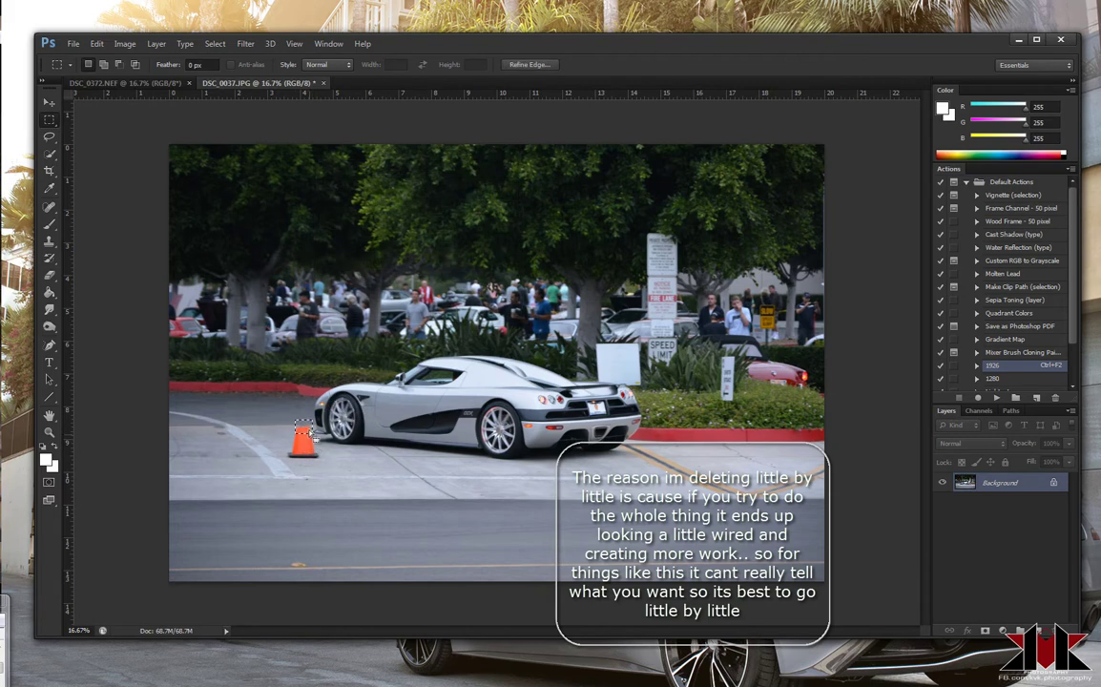
left_click_drag(294, 426, 311, 440)
key("Delete")
key("Return")
key("ctrl+d")
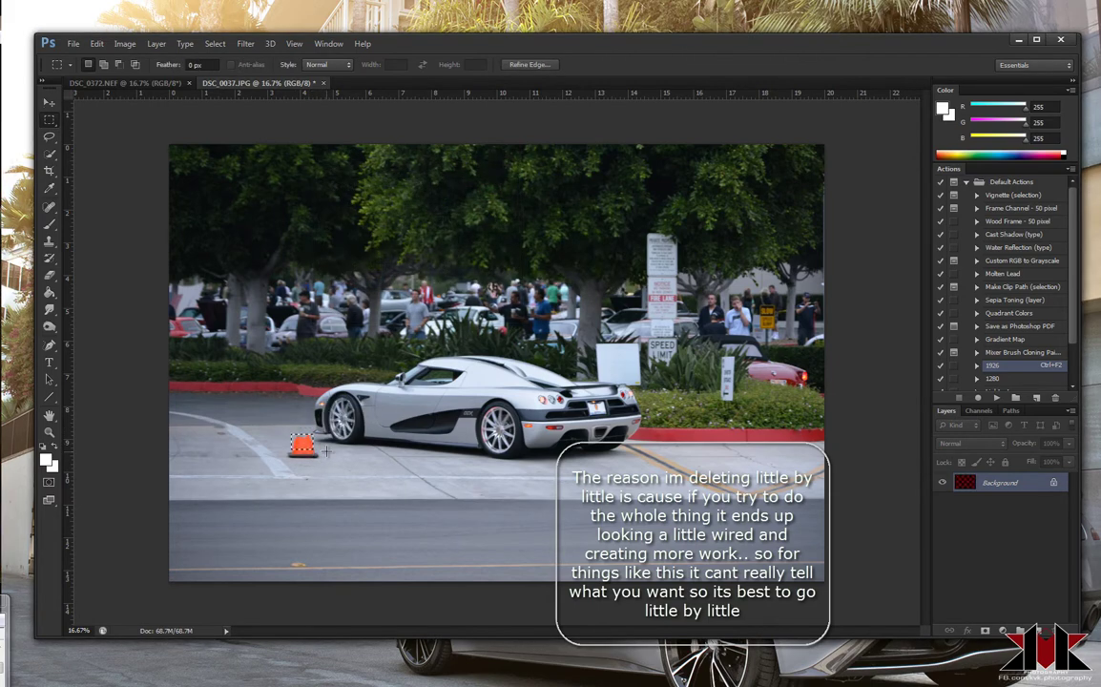
key("Delete")
key("Return")
key("ctrl+d")
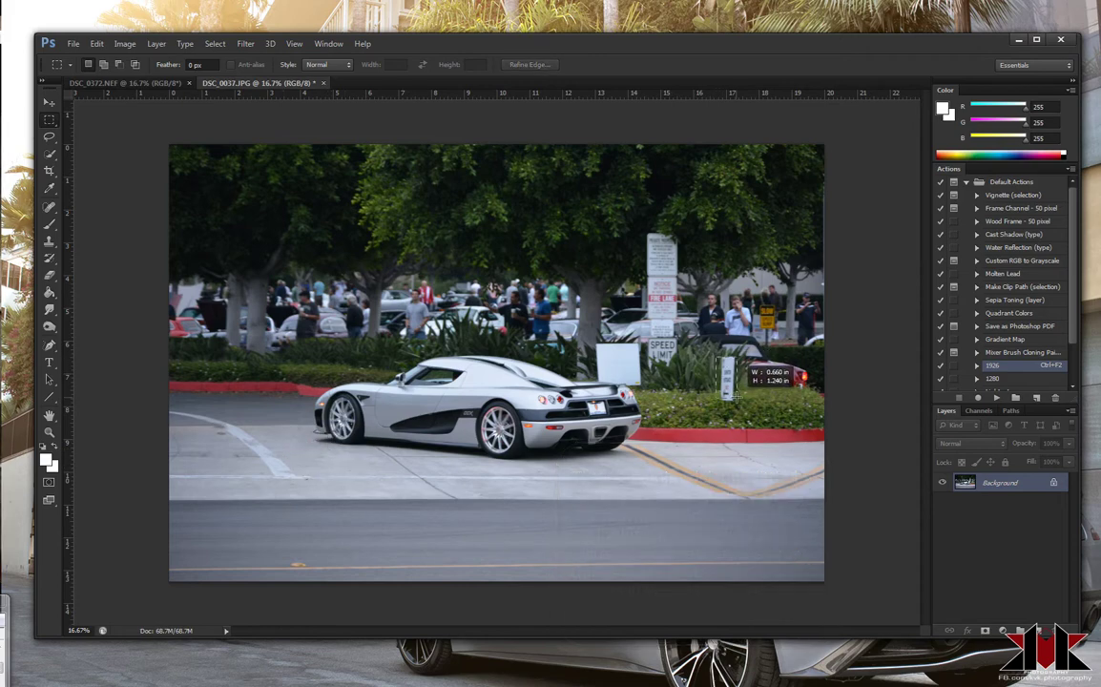
Content-Aware fill the small white post in the hedge with greenery.
left_click_drag(716, 357, 737, 403)
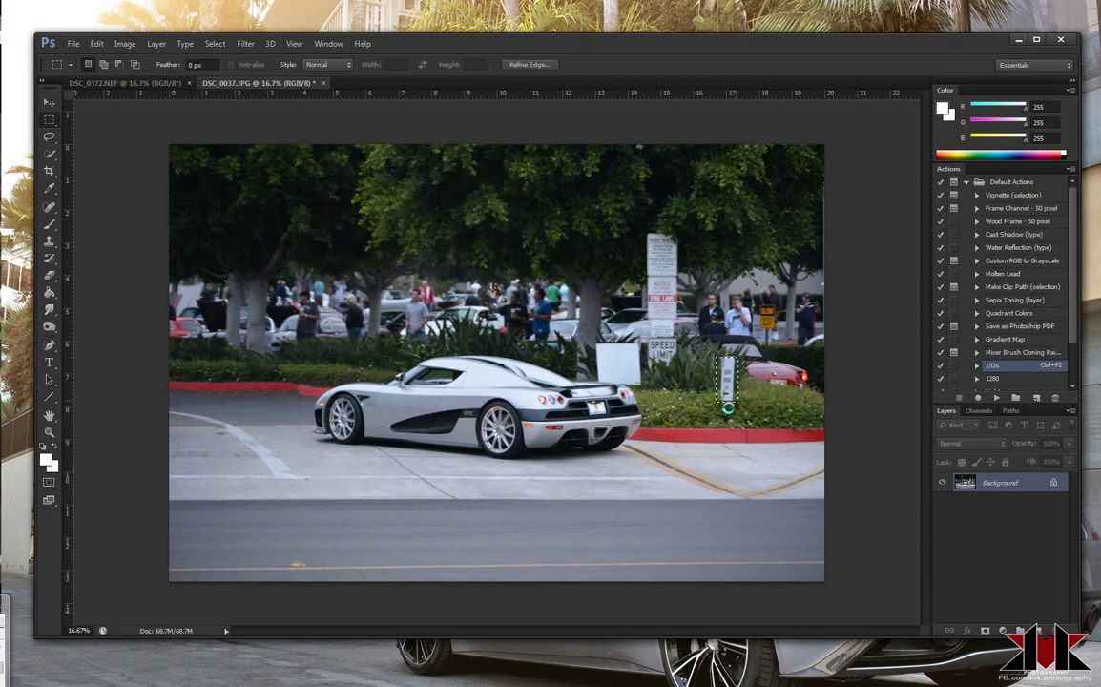
key("Delete")
key("Return")
key("ctrl+d")
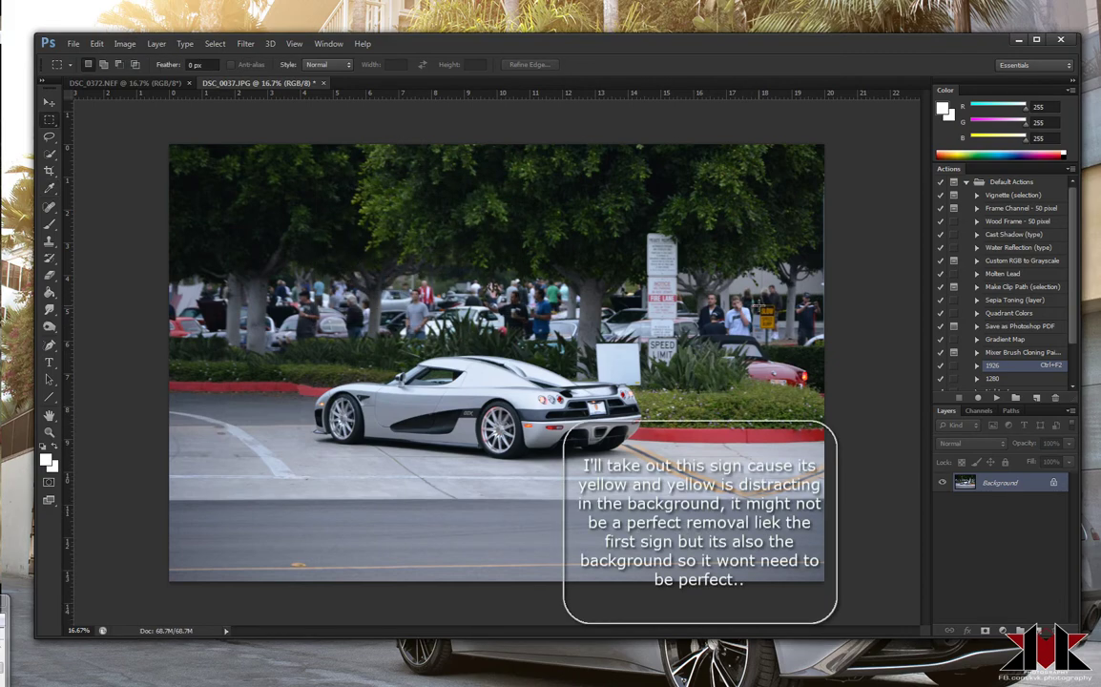
Content-Aware fill the yellow background sign, including a leftover bit.
left_click_drag(759, 303, 777, 328)
key("Delete")
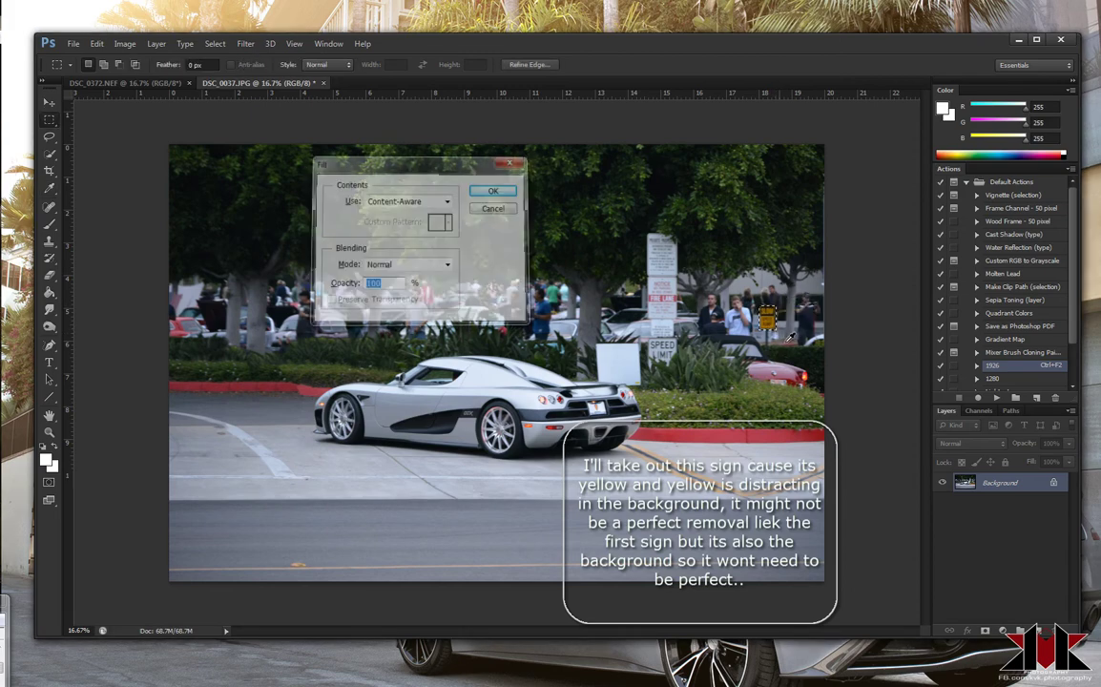
key("Return")
key("ctrl+d")
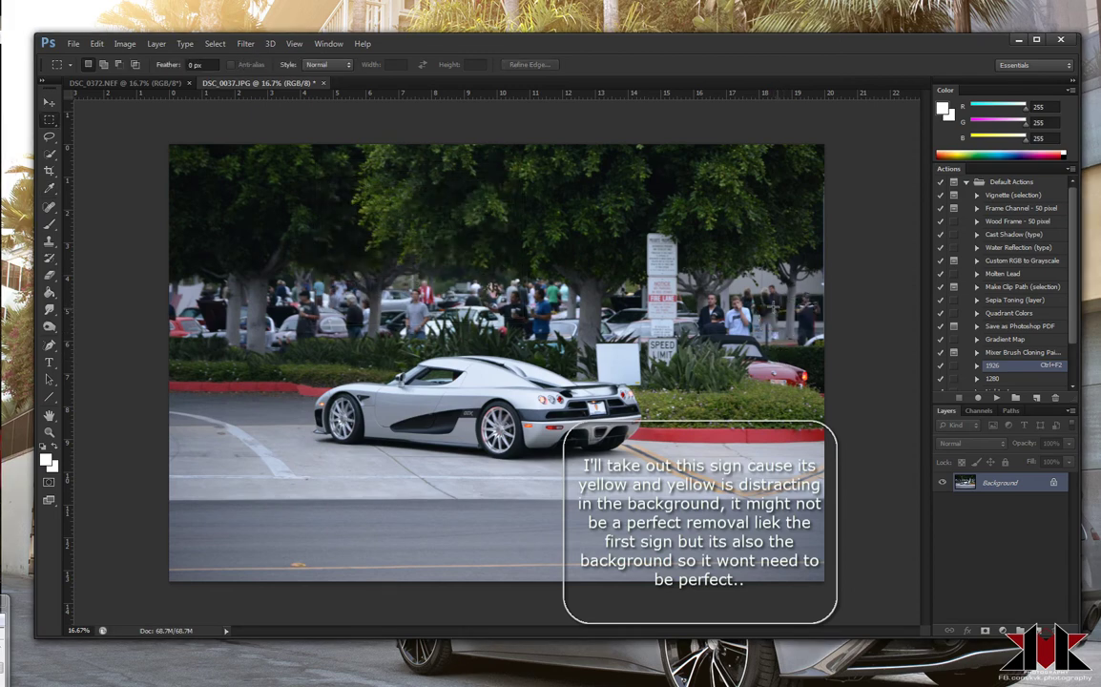
left_click_drag(695, 277, 703, 292)
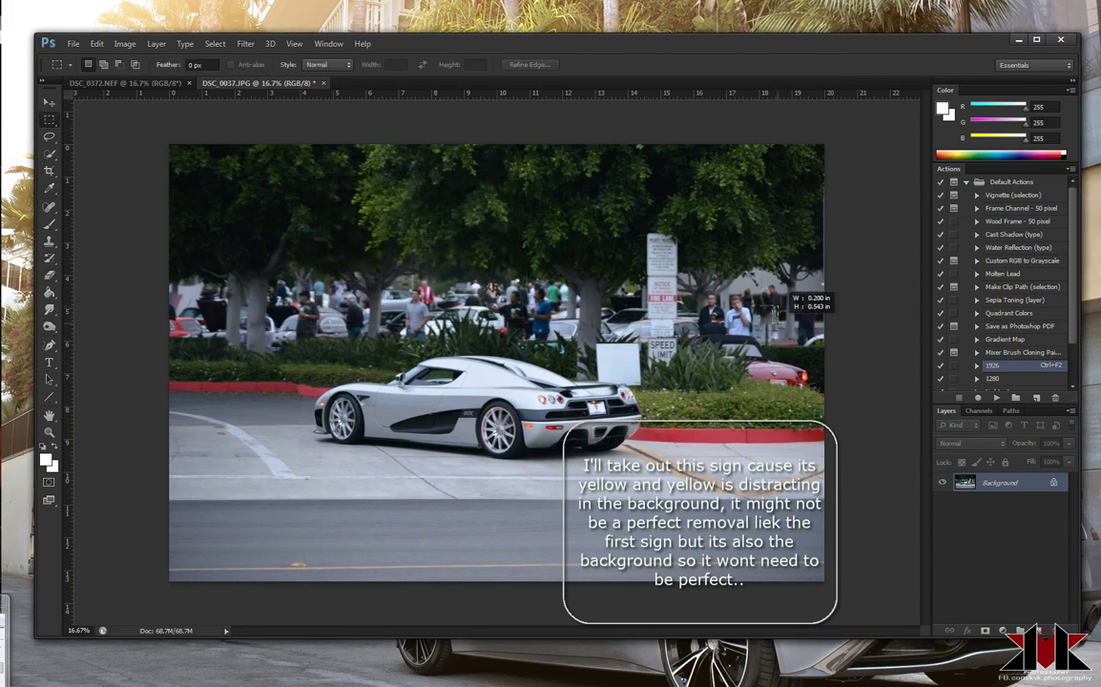
key("ctrl+d")
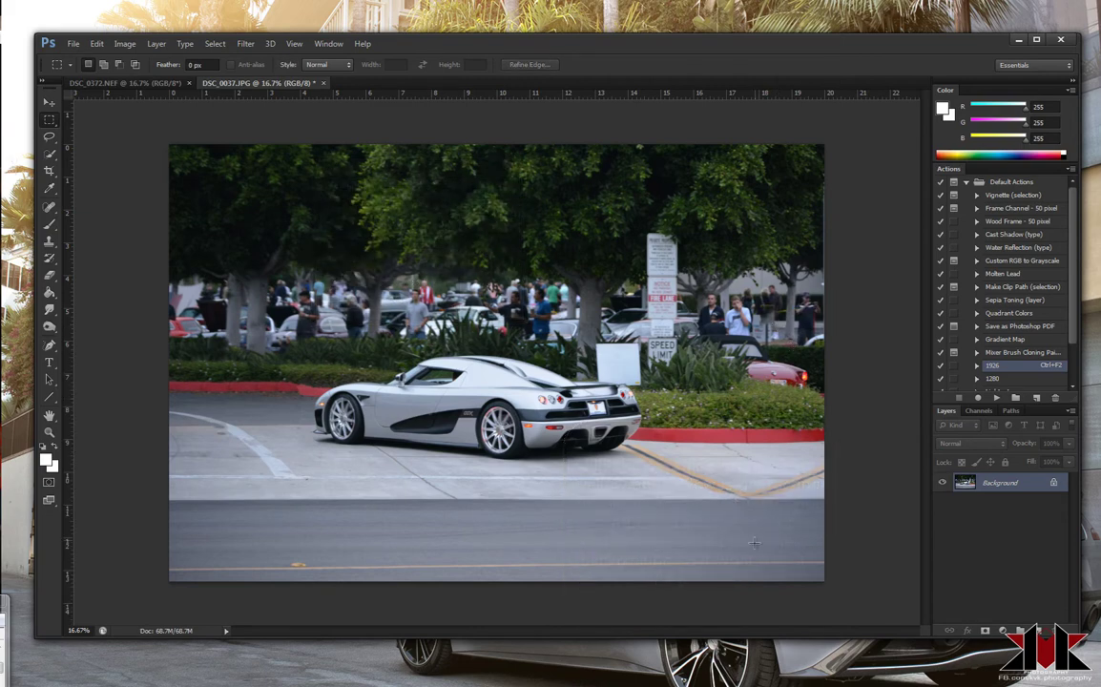
Apply Shadows/Highlights with Midtone Contrast +17 and adjusted Color Correction to lift the tree line.
left_click(50, 103)
left_click(125, 42)
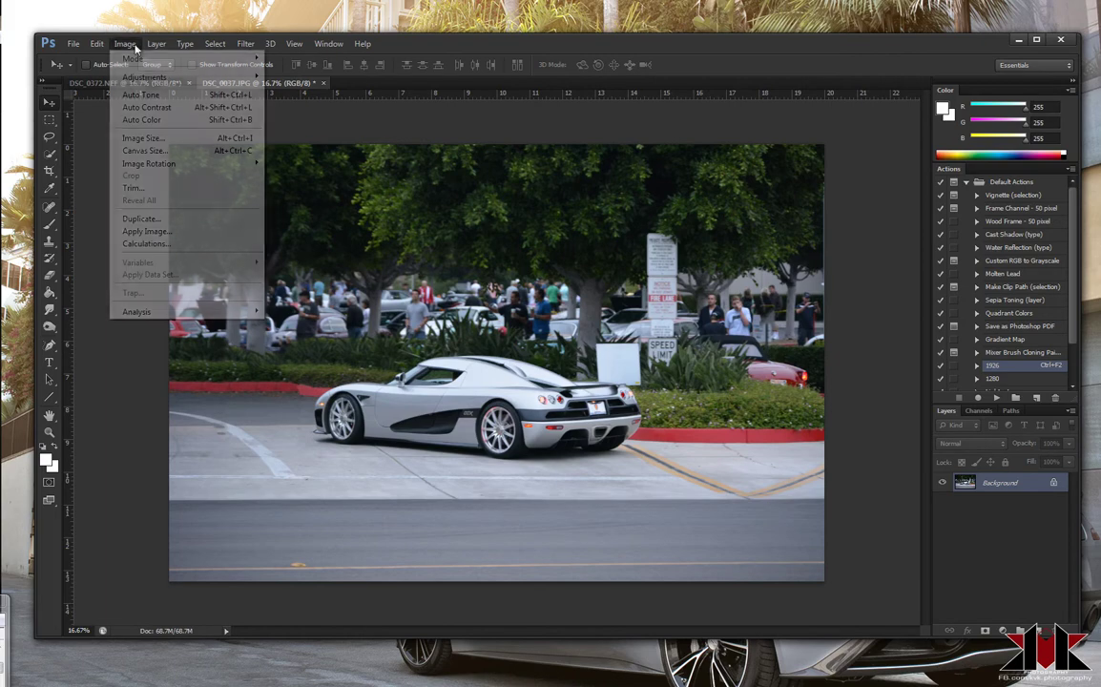
left_click(310, 293)
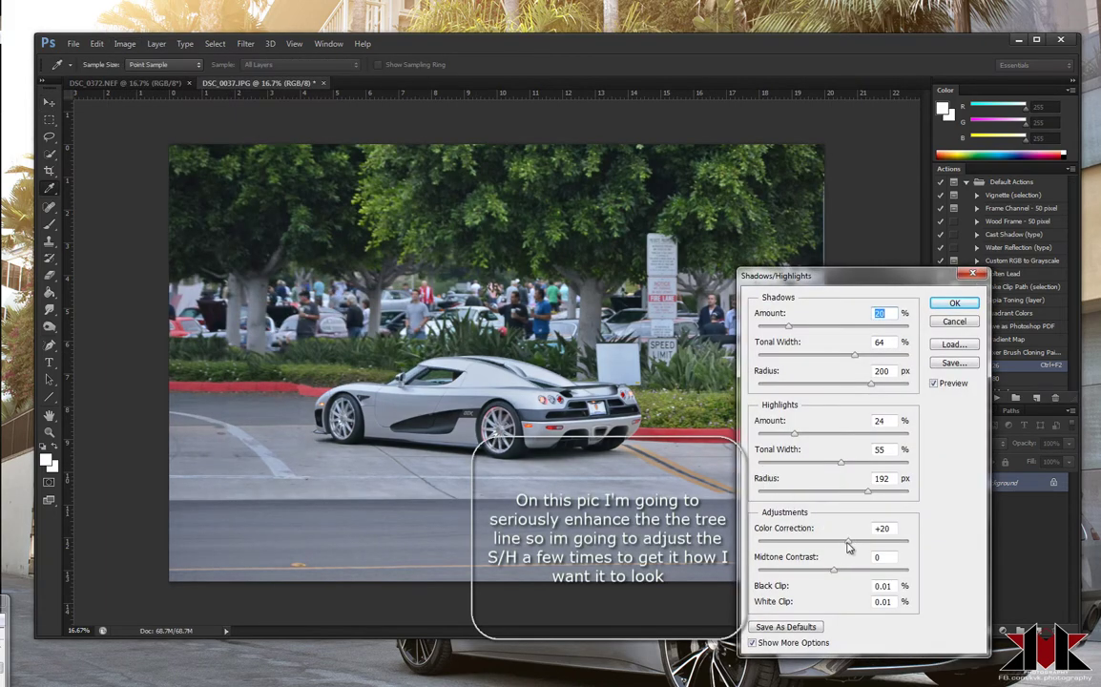
key("Tab")
key("Tab")
key("Tab")
type("12")
key("Tab")
type("17")
left_click(954, 302)
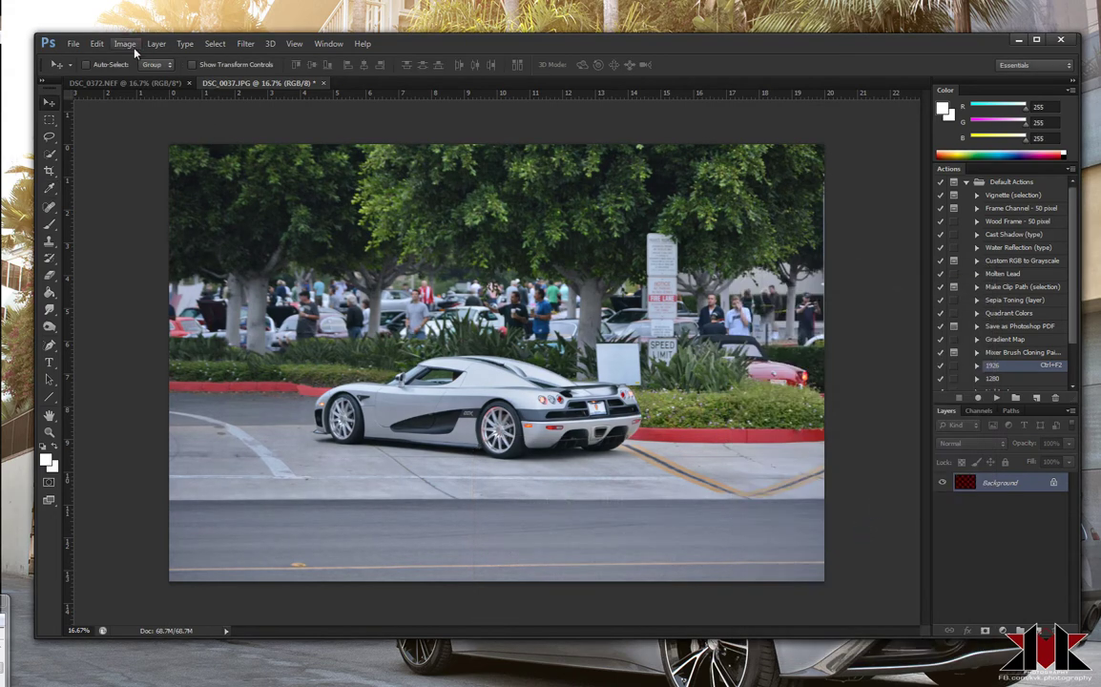
Apply the Levels preset Increase Contrast 2.
key("ctrl+l")
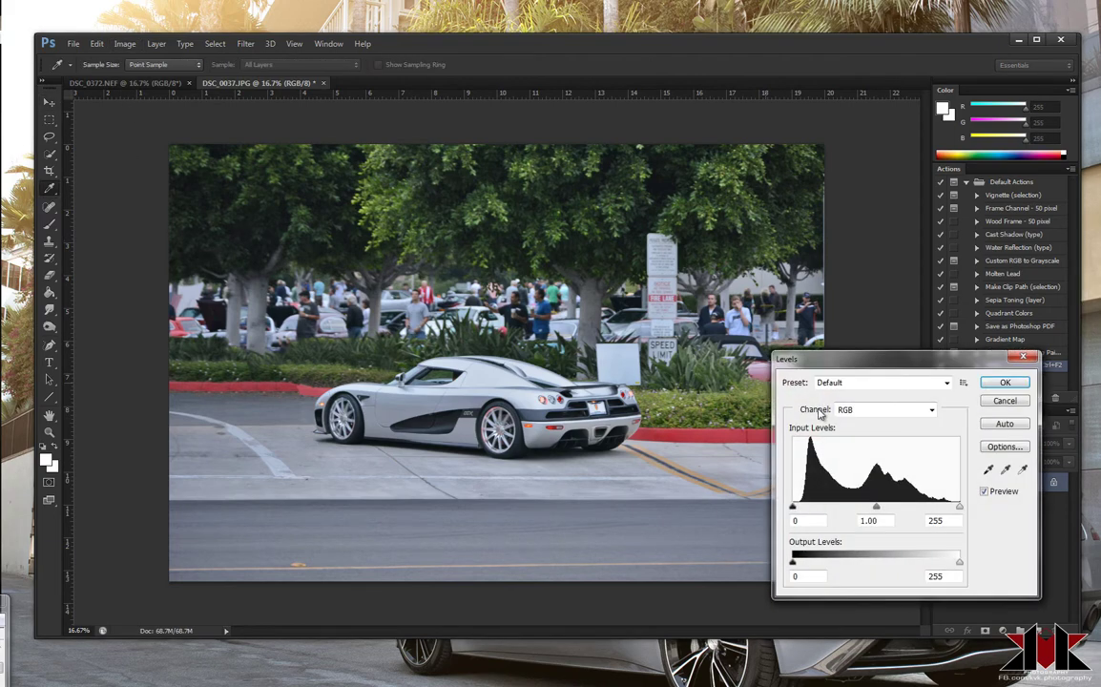
left_click(854, 385)
left_click(863, 447)
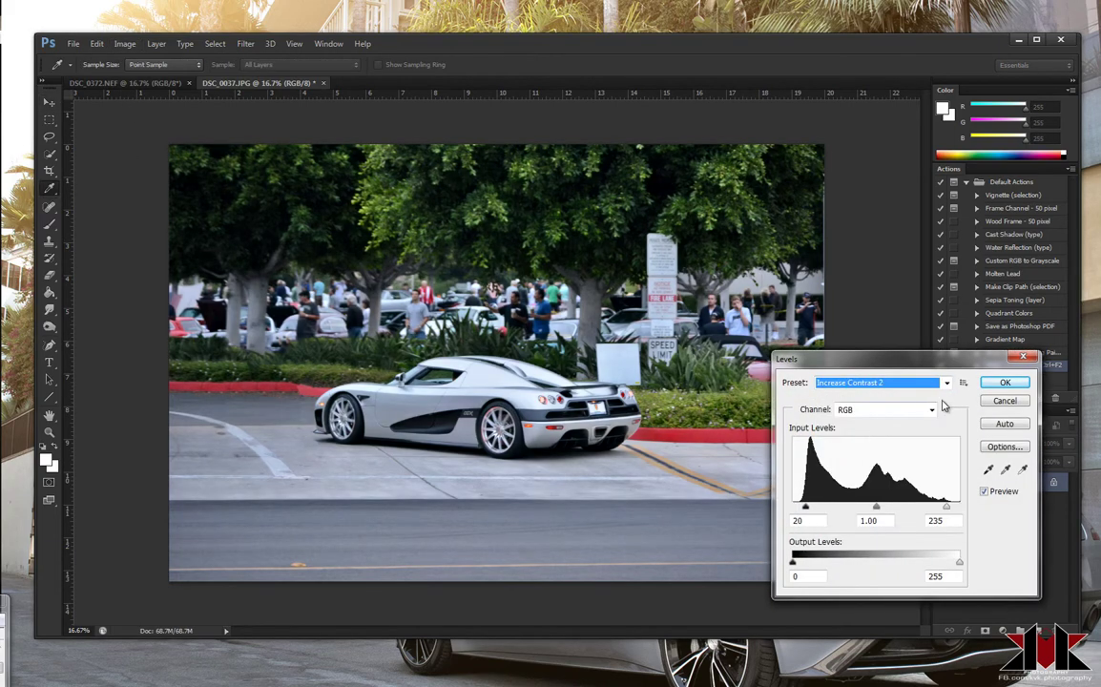
left_click(999, 381)
Run Shadows/Highlights again with Color Correction +7 and Midtone Contrast +20.
left_click(125, 43)
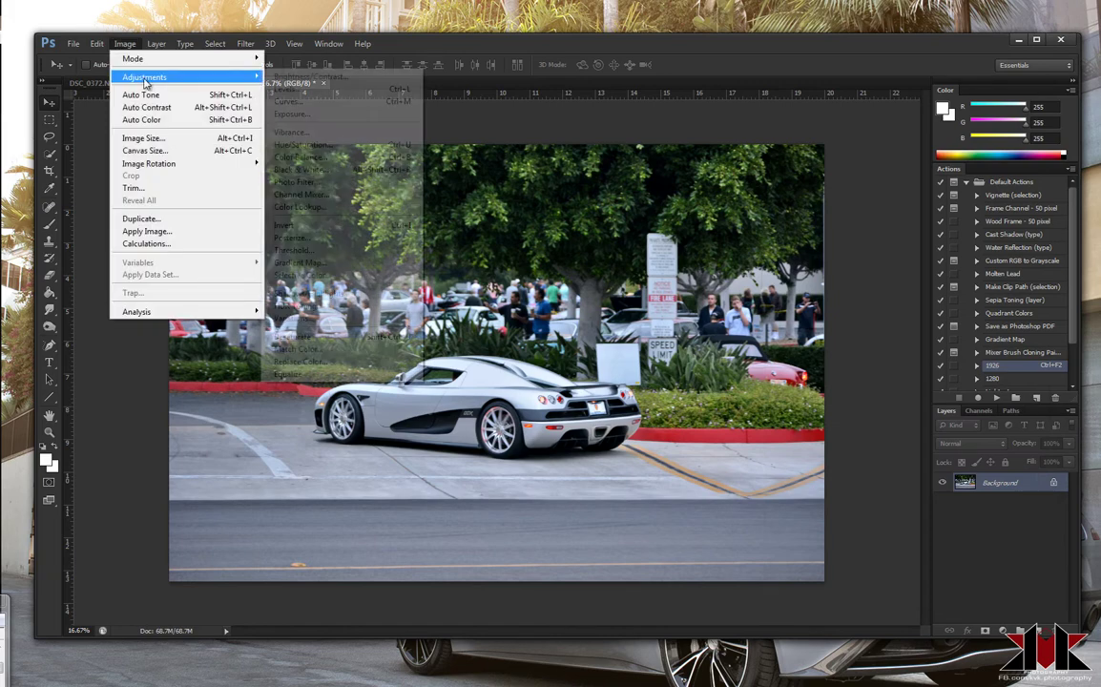
left_click(316, 295)
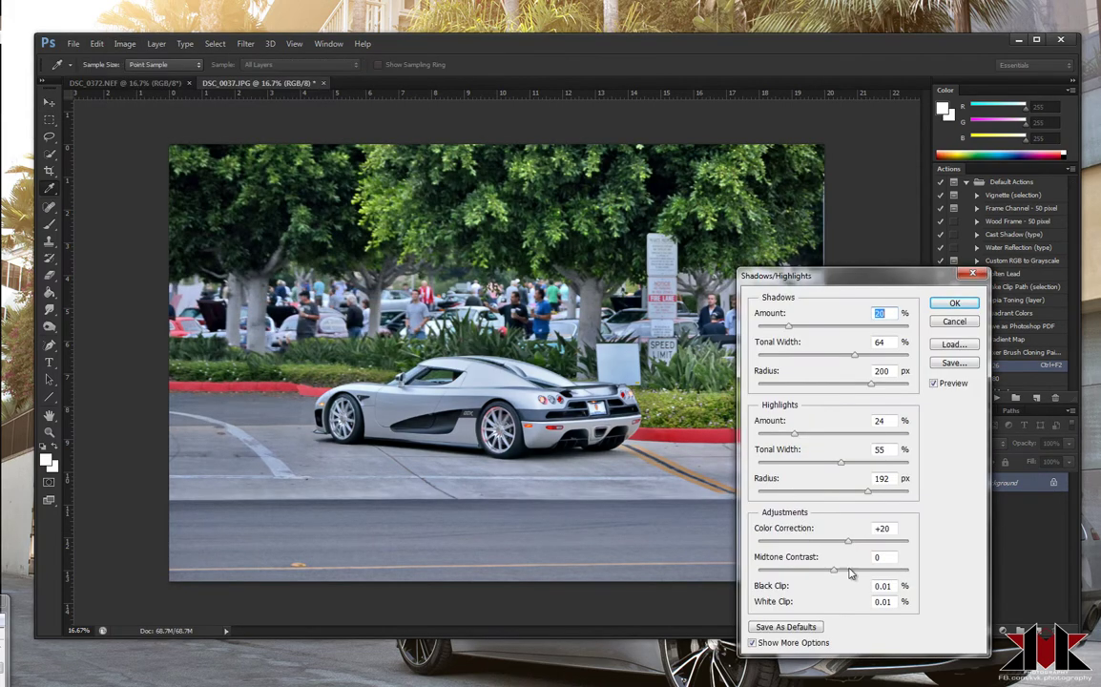
left_click_drag(844, 541, 838, 541)
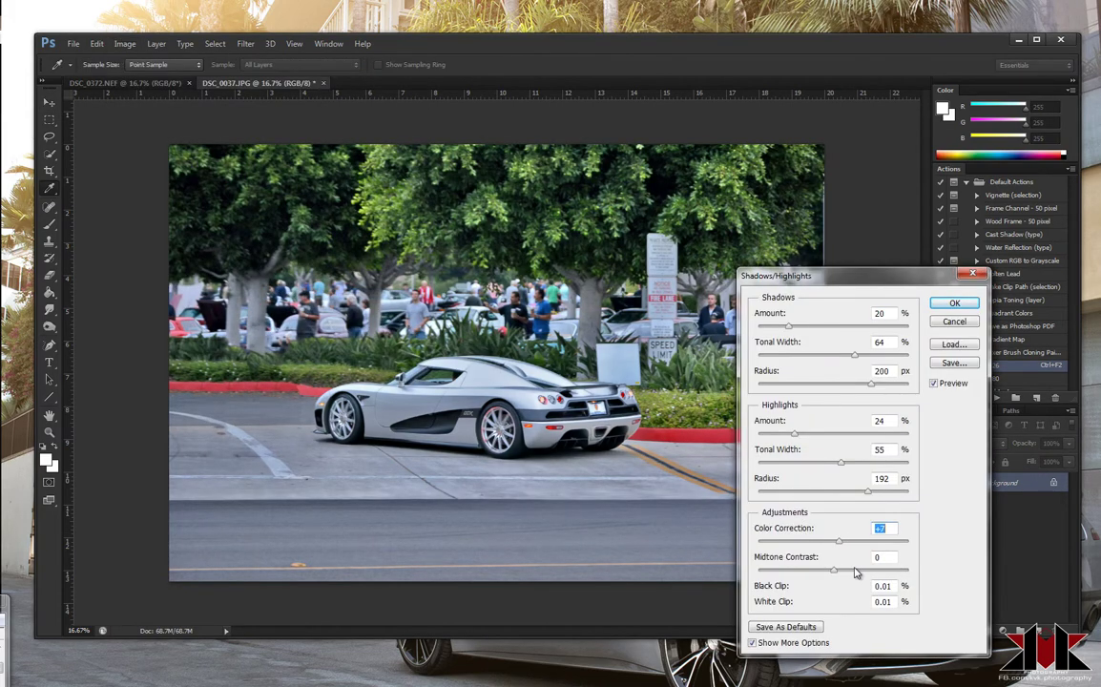
left_click(848, 570)
left_click(946, 305)
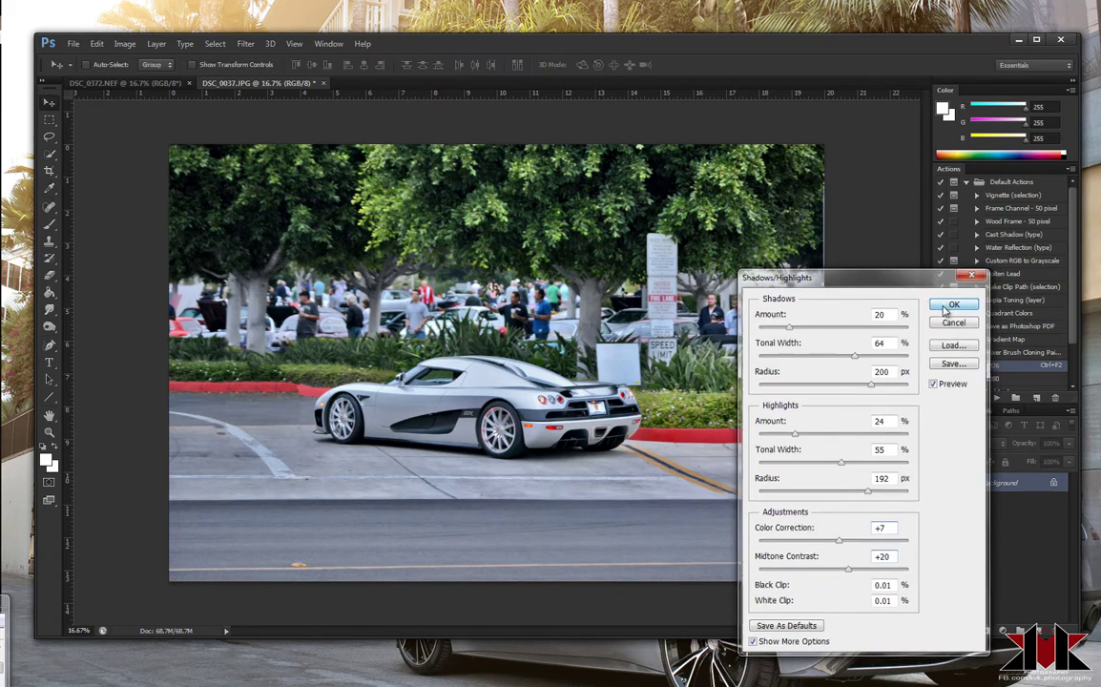
Add a Warming Filter (85) Photo Filter adjustment layer at 25% density.
left_click(1003, 631)
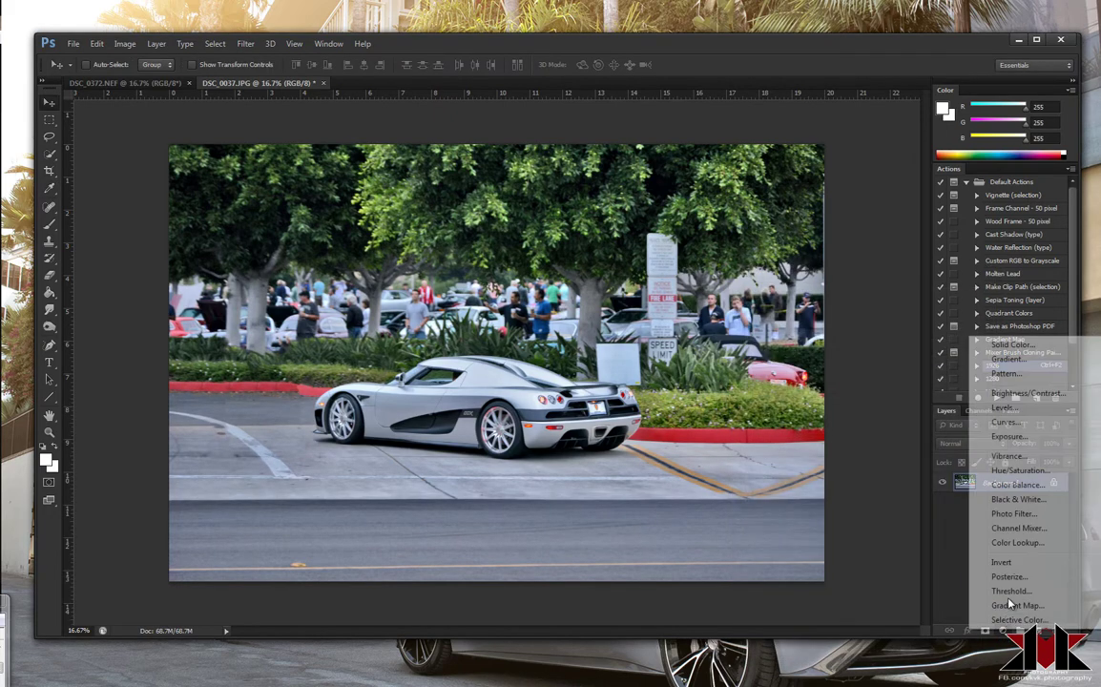
left_click(1013, 514)
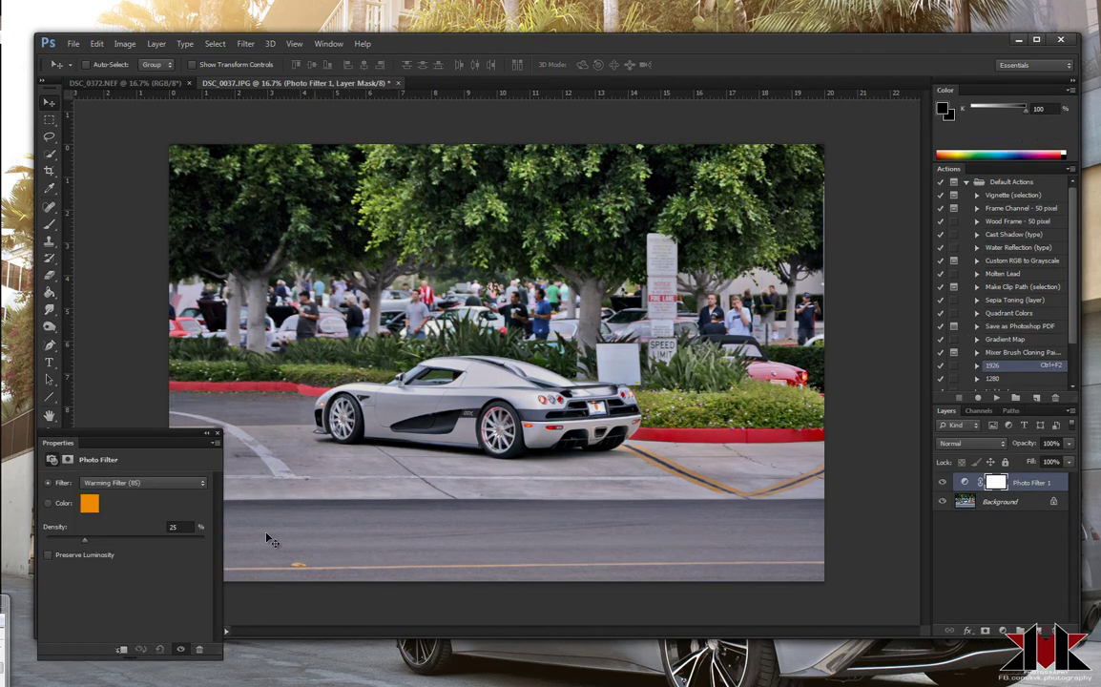
left_click(88, 503)
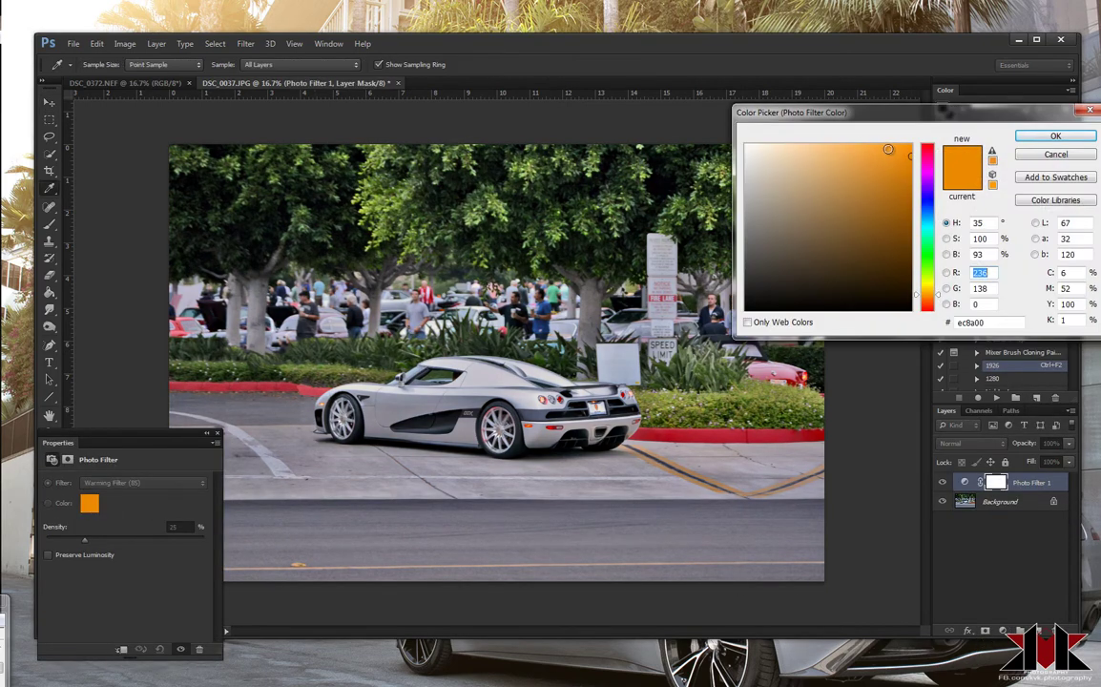
key("Return")
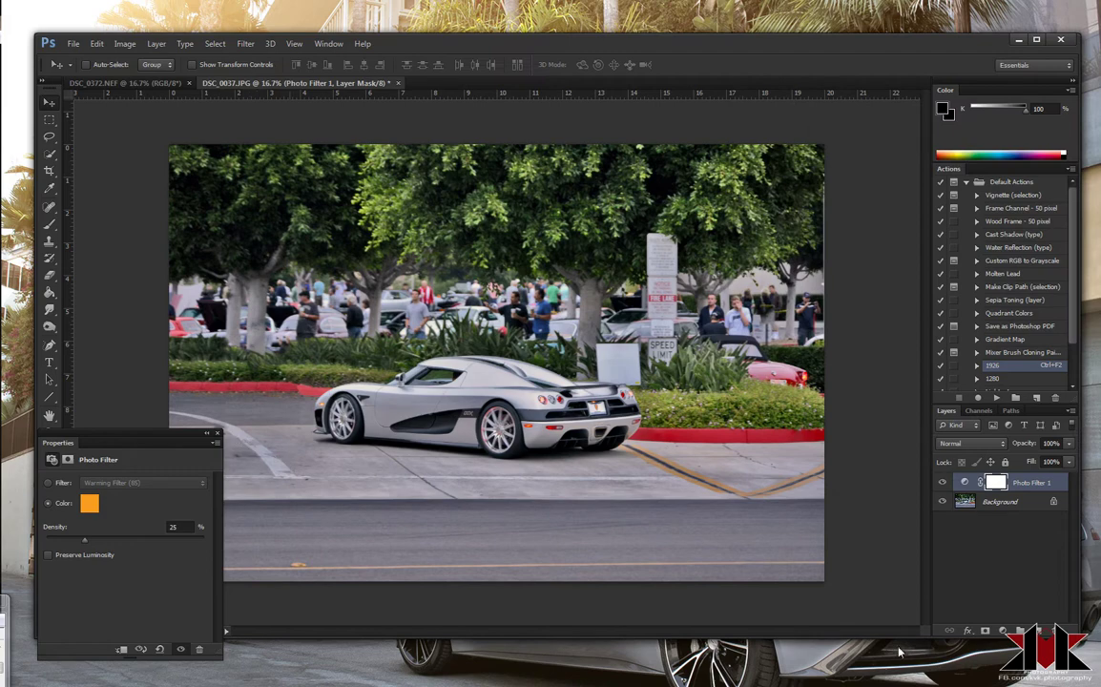
Add a Hue/Saturation adjustment layer lowering Saturation to -28.
left_click(1004, 632)
left_click(935, 429)
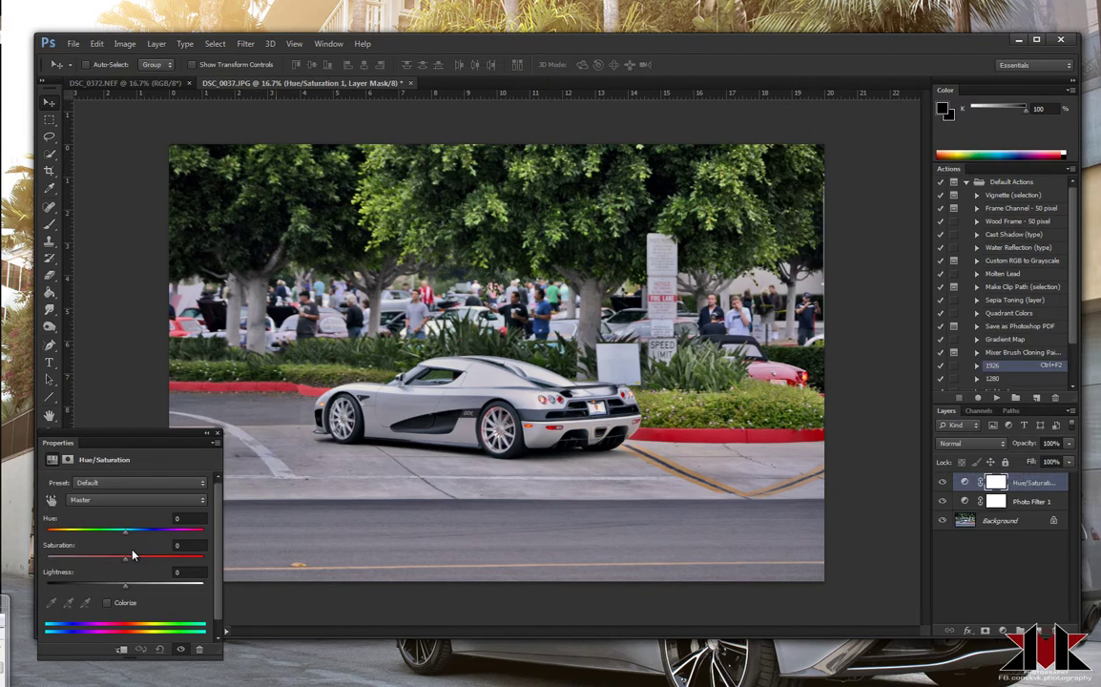
mouse_move(115, 560)
left_mouse_down()
mouse_move(94, 561)
mouse_move(103, 560)
left_mouse_up()
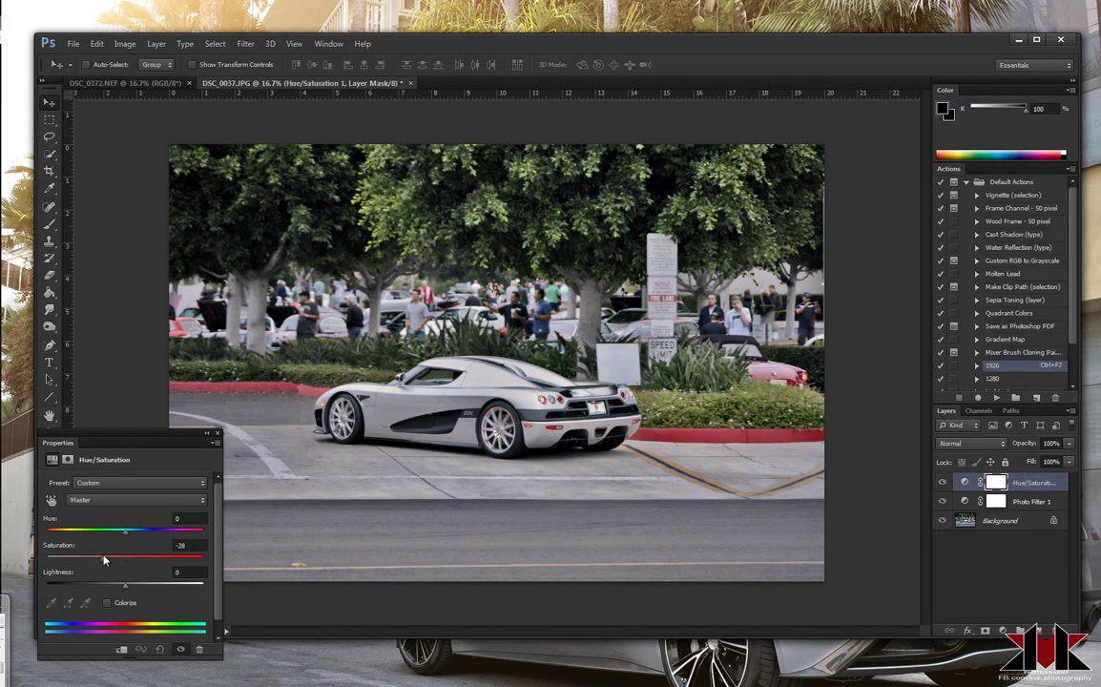
left_click(219, 434)
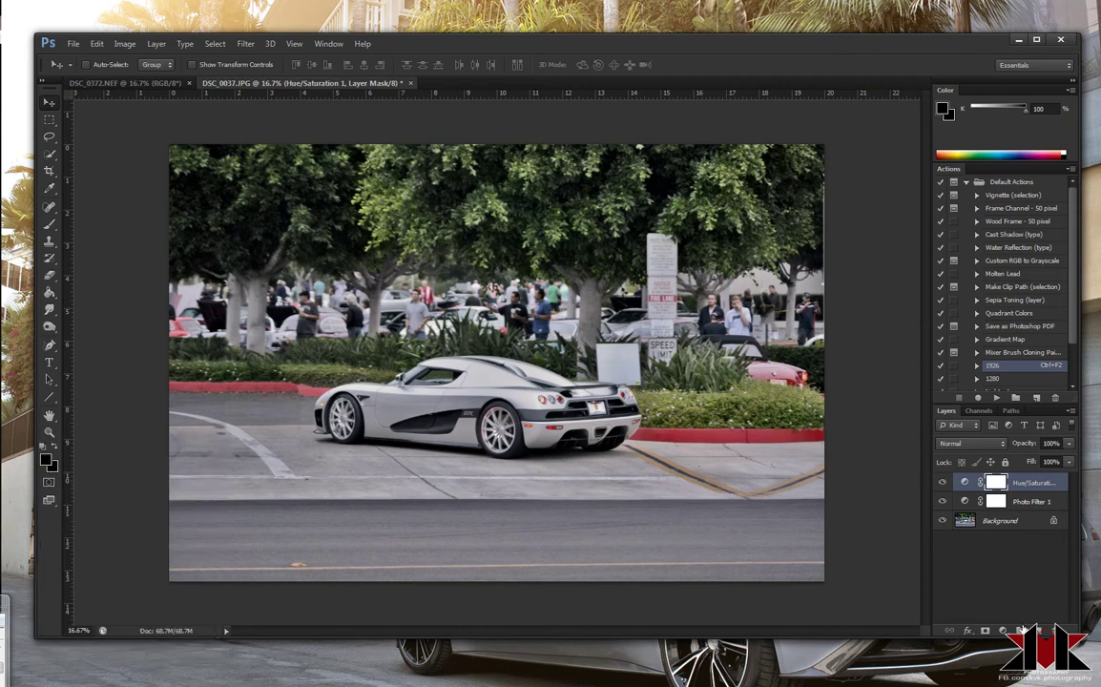
left_click(999, 520)
Set the foreground colour to a pale peach orange.
left_click(944, 109)
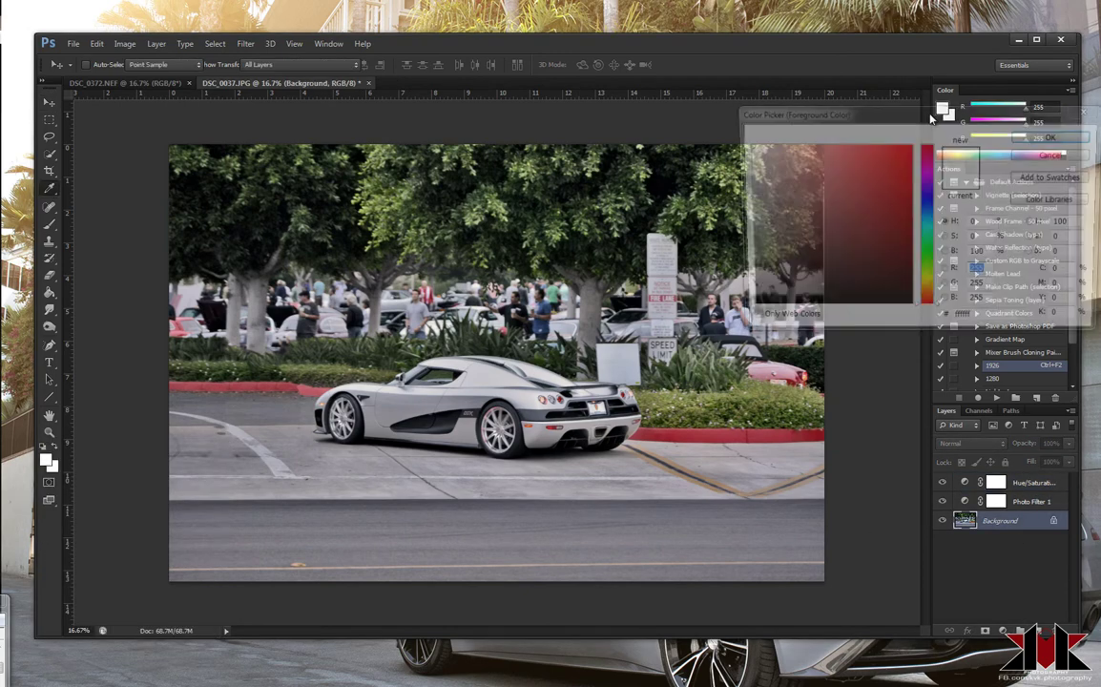
left_click(925, 297)
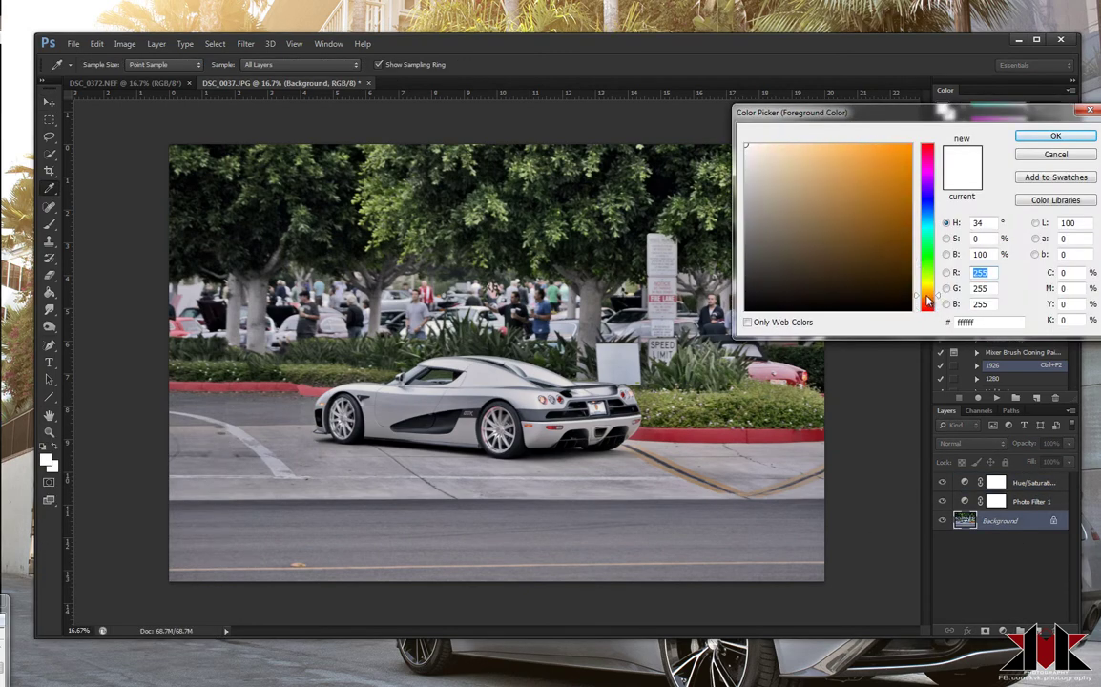
left_click_drag(796, 150, 779, 139)
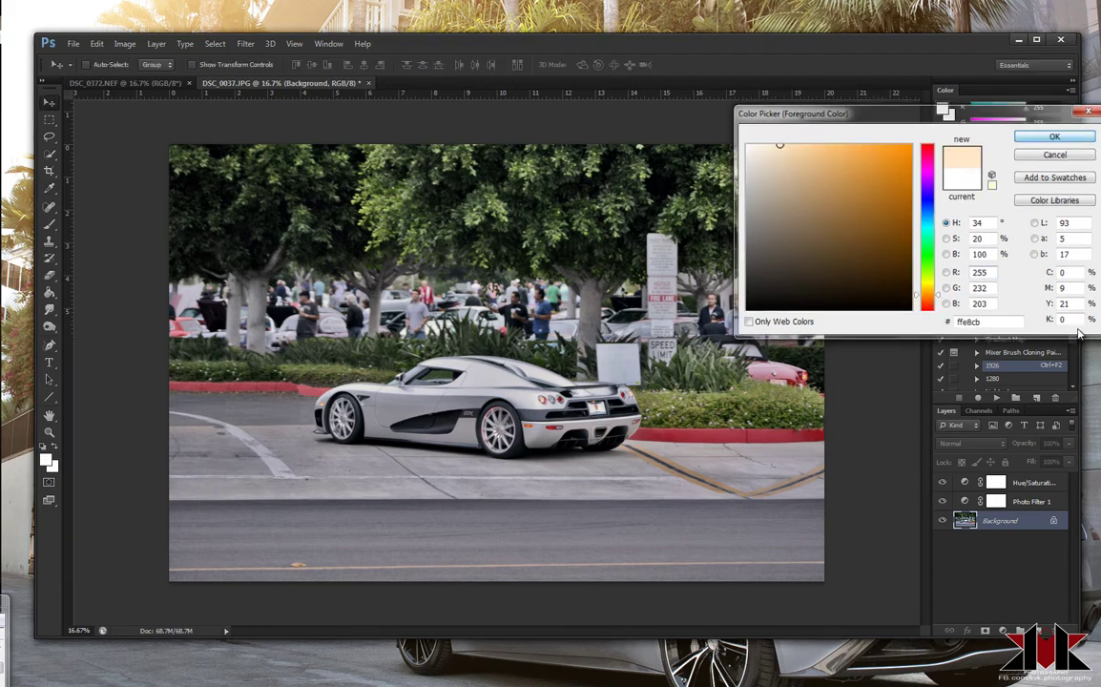
left_click(1030, 483)
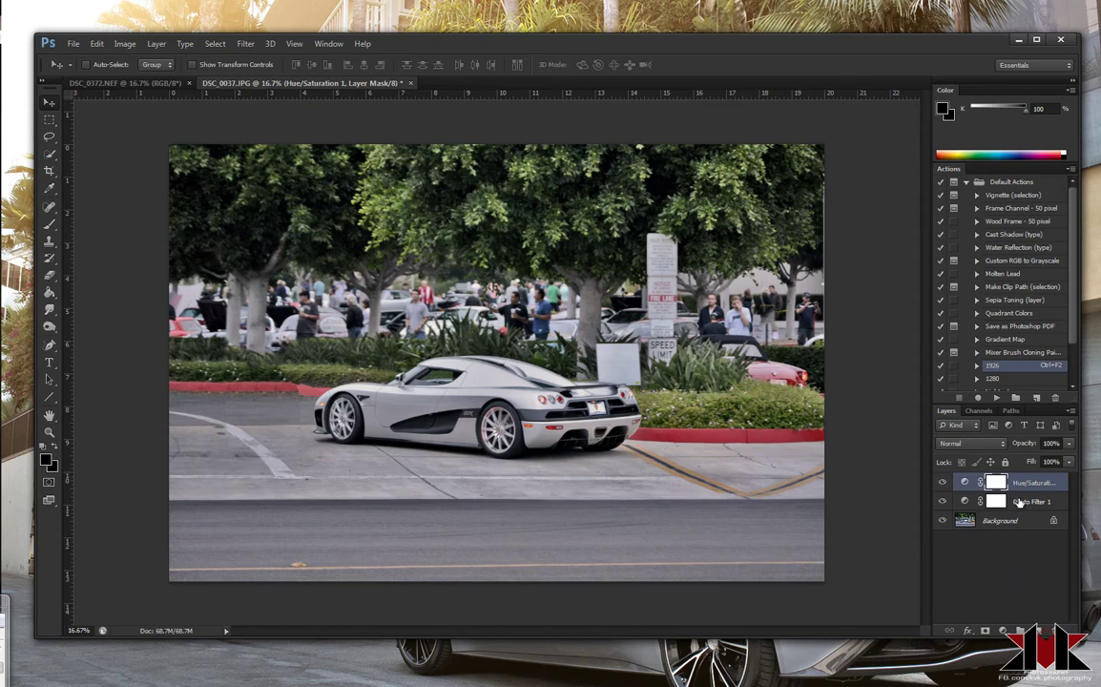
Add a Radial Gradient Fill layer above Photo Filter 1 and rasterize it.
left_click(1019, 502)
left_click(1001, 632)
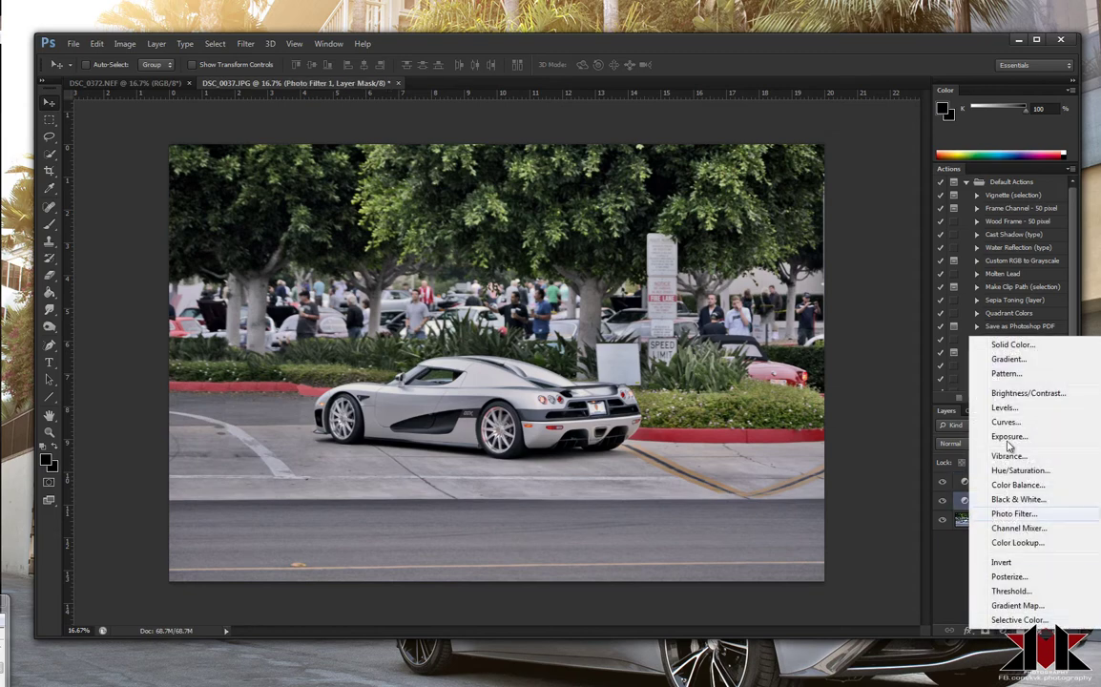
left_click(994, 359)
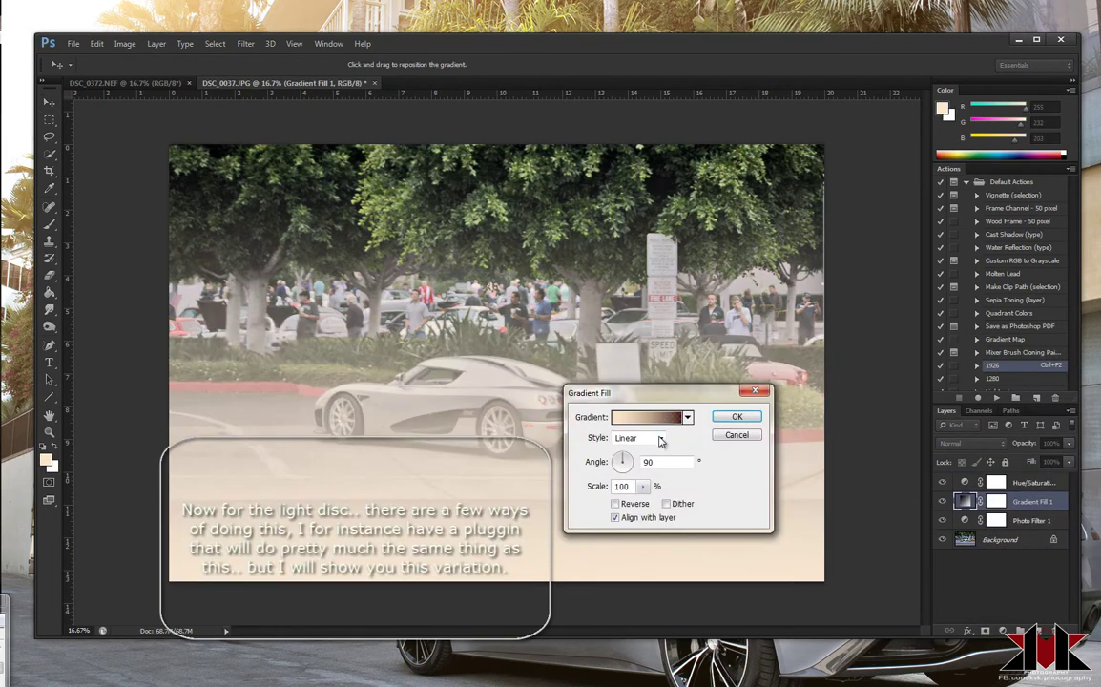
left_click(660, 440)
left_click(657, 451)
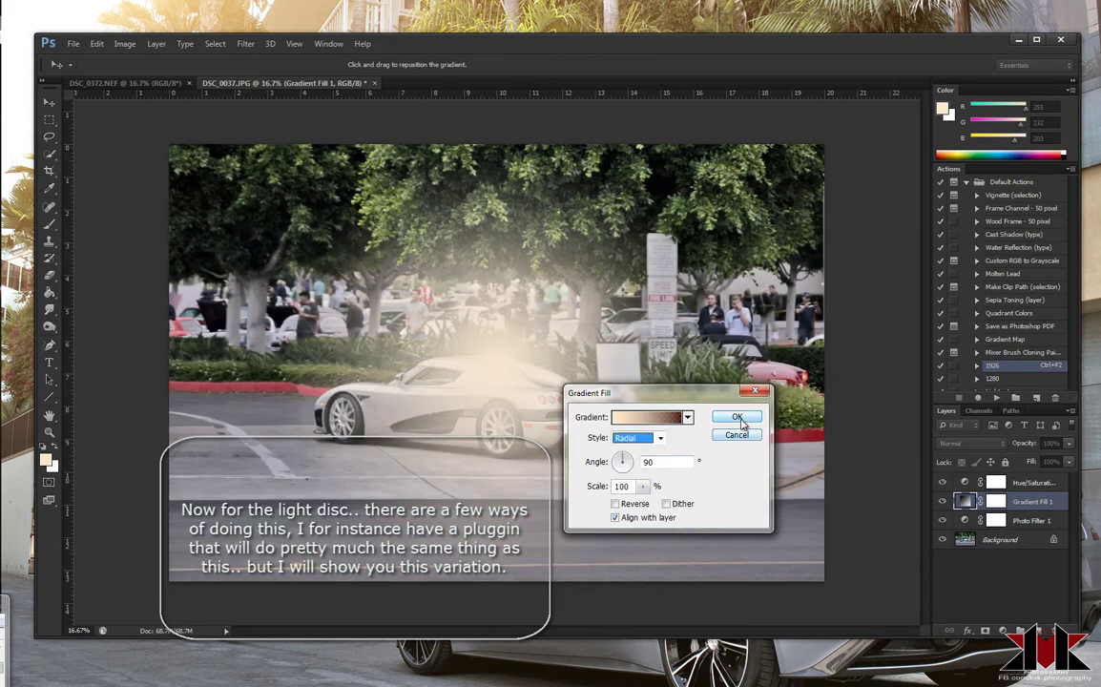
left_click(741, 419)
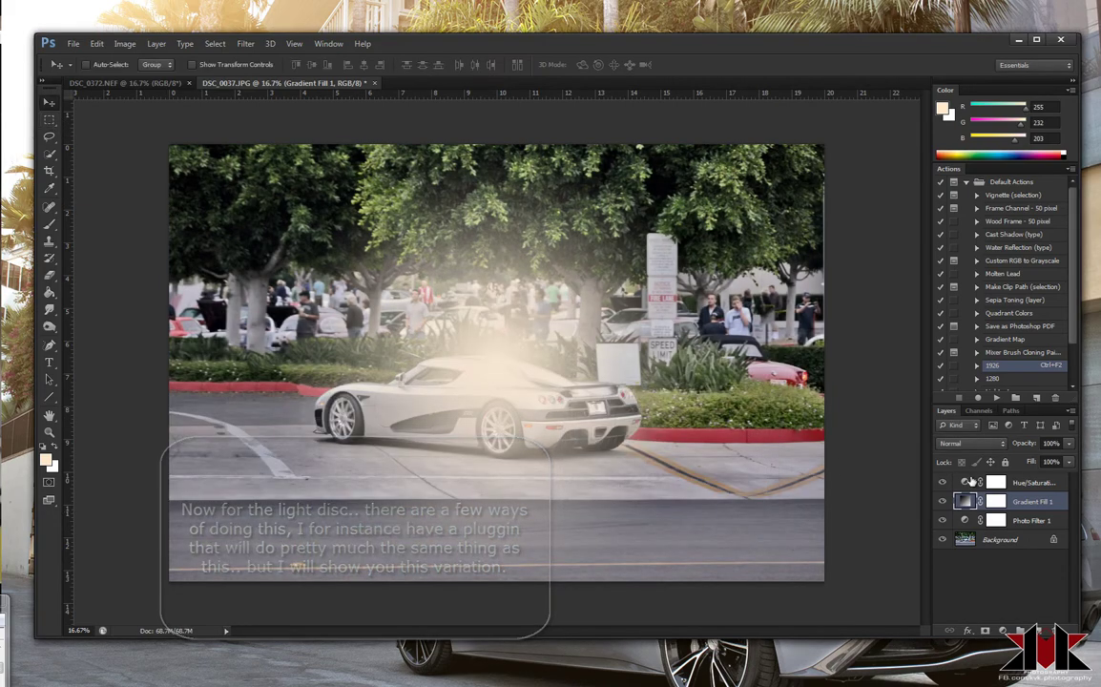
right_click(1012, 503)
left_click(887, 279)
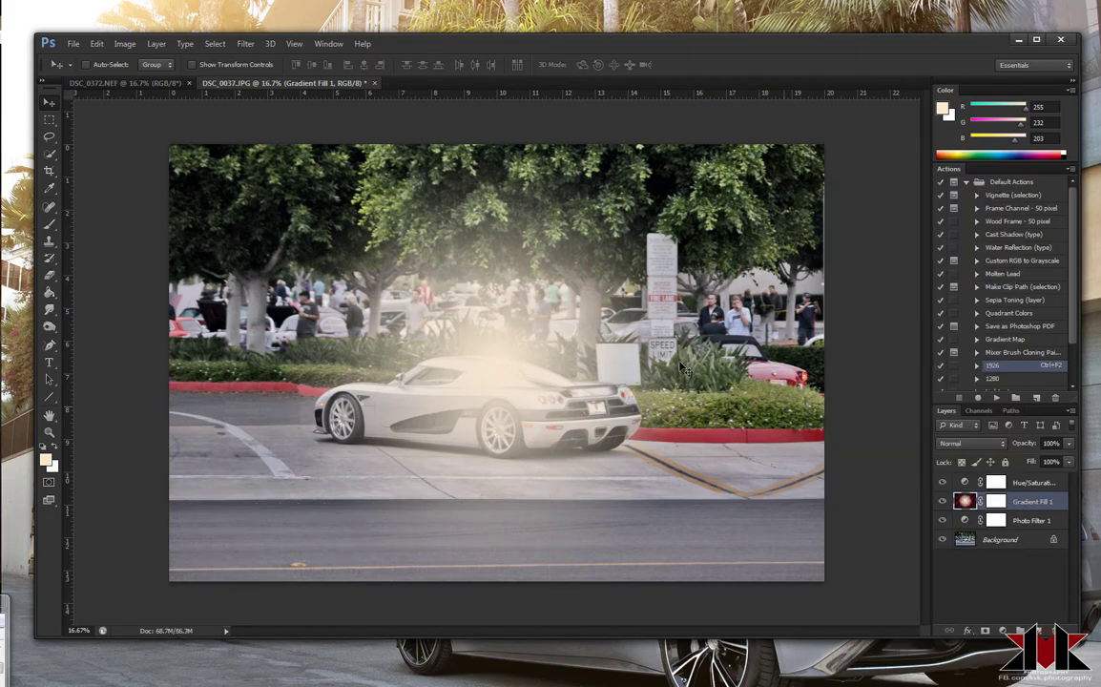
Free-transform the glow wider and shorter and move it up over the treetops.
key("ctrl+t")
left_click_drag(718, 526, 772, 484)
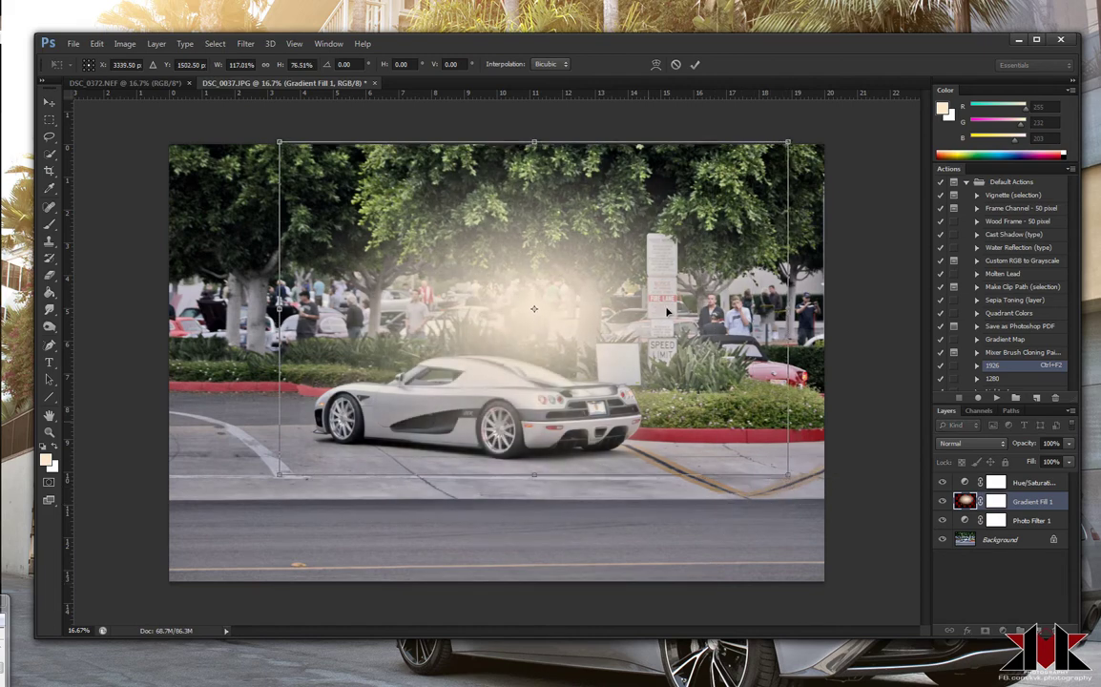
left_click_drag(650, 420, 694, 256)
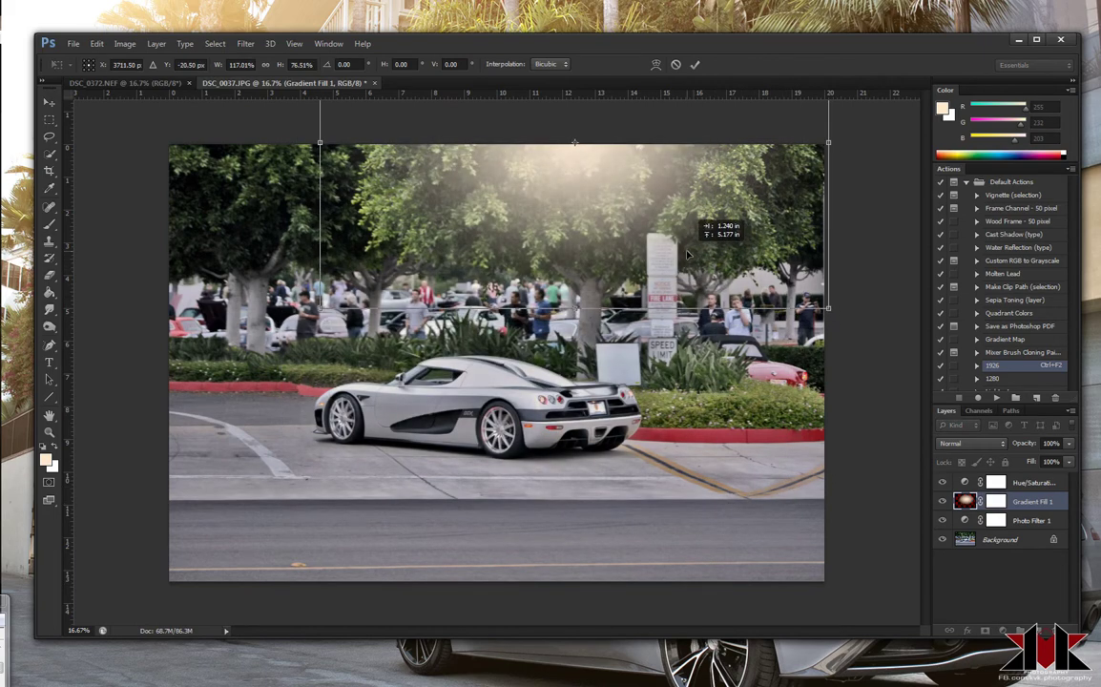
left_click_drag(693, 256, 697, 240)
key("Return")
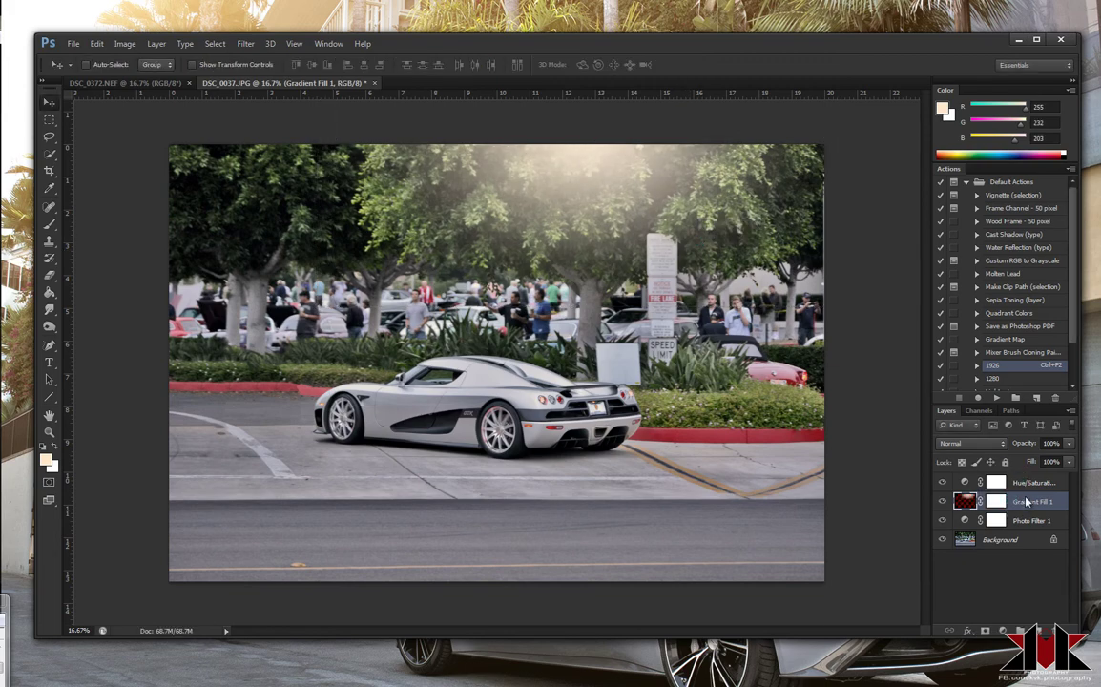
Duplicate the glow layer twice, shifting each copy left along the top.
right_click(1021, 505)
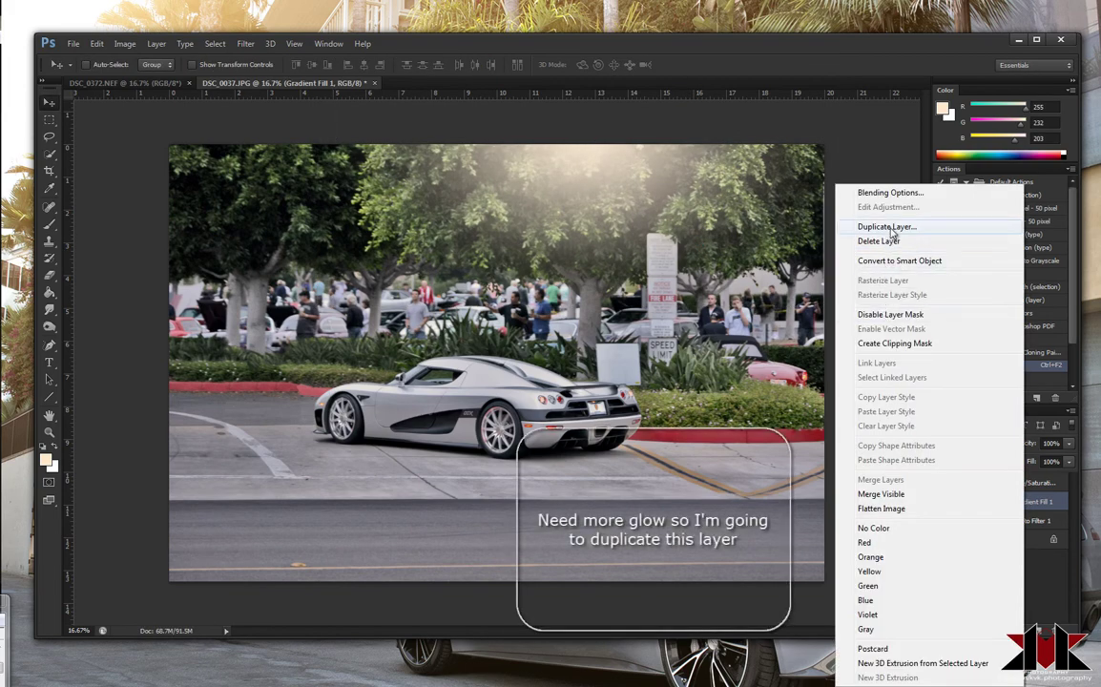
left_click(886, 226)
key("Return")
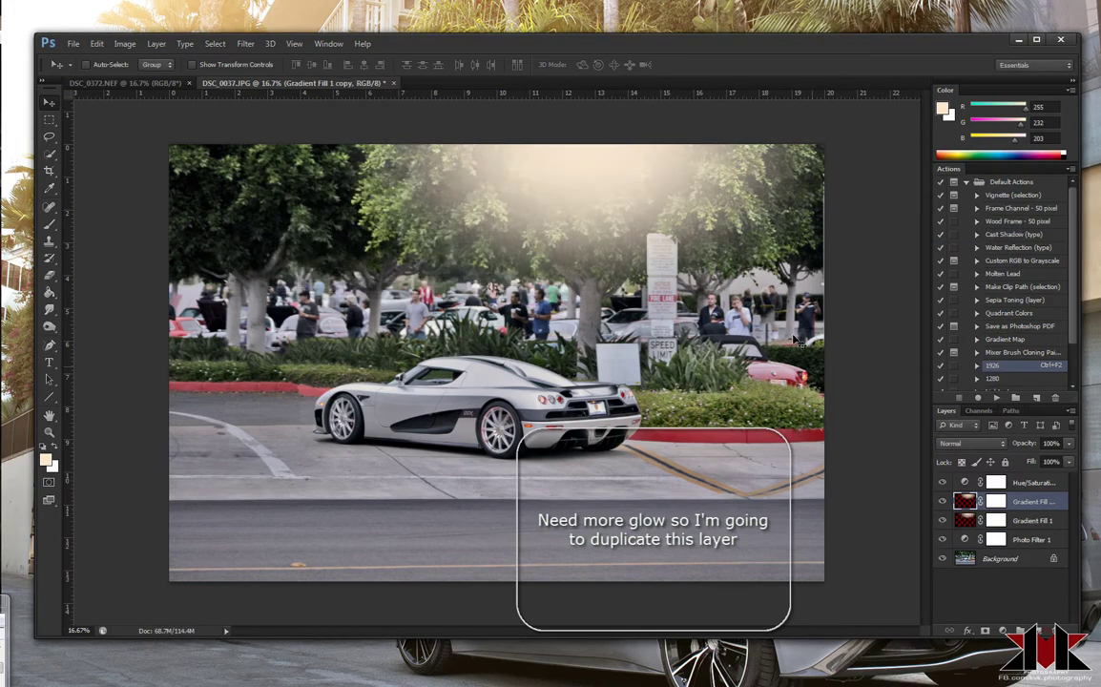
mouse_move(594, 247)
left_mouse_down()
mouse_move(522, 238)
mouse_move(573, 244)
mouse_move(601, 276)
left_mouse_up()
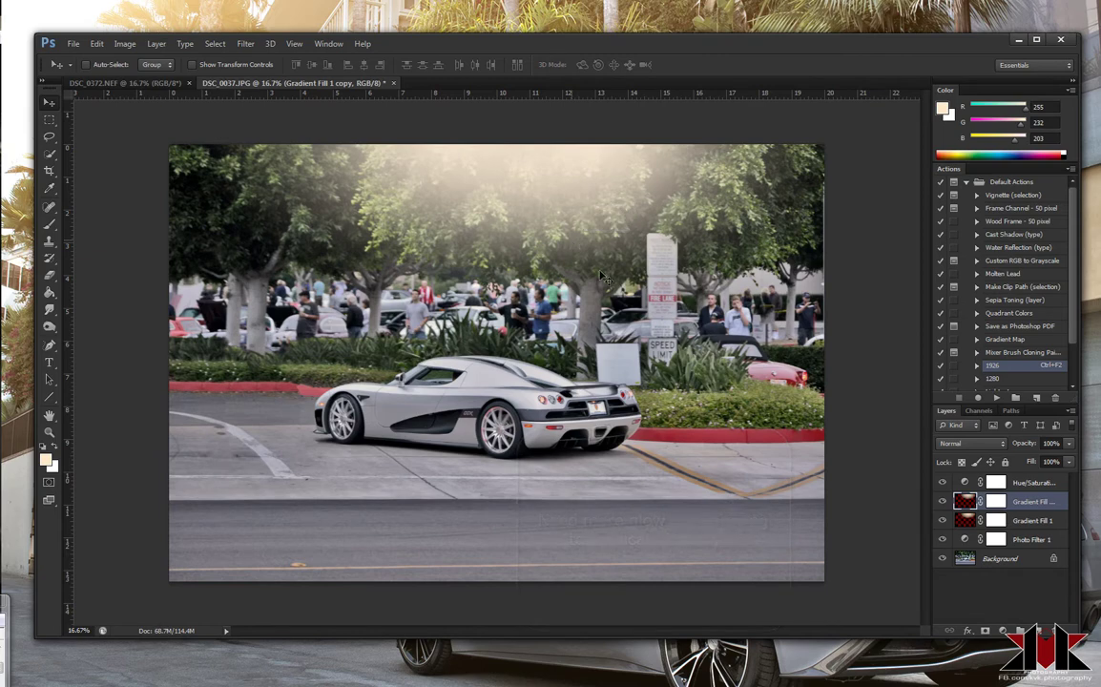
right_click(1027, 503)
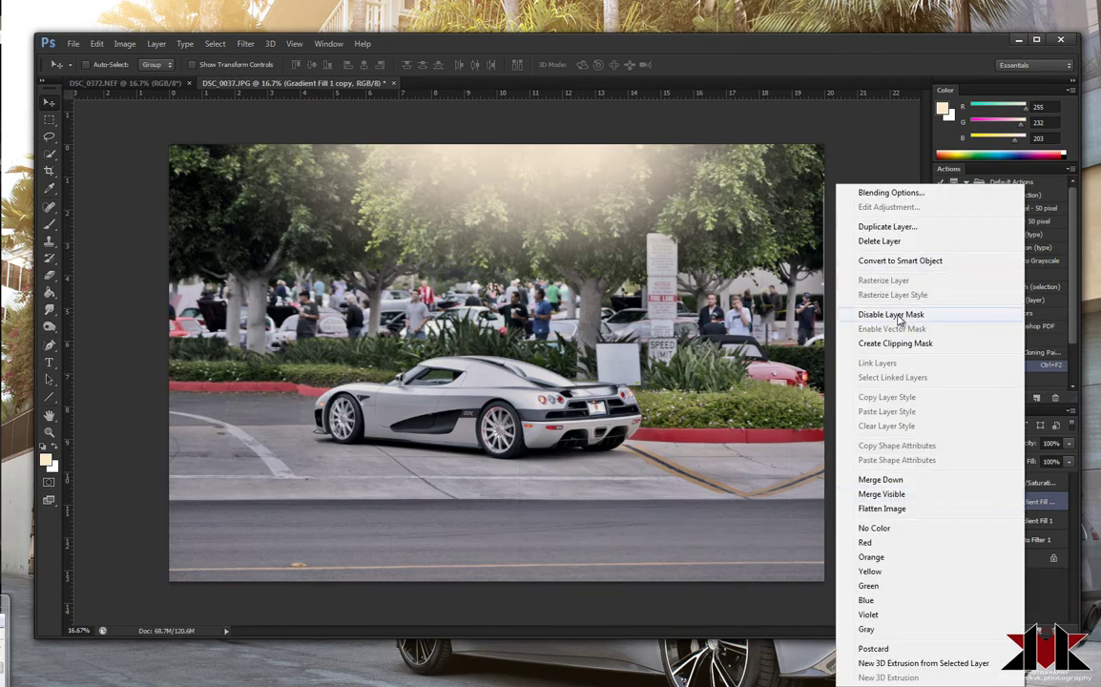
left_click(894, 237)
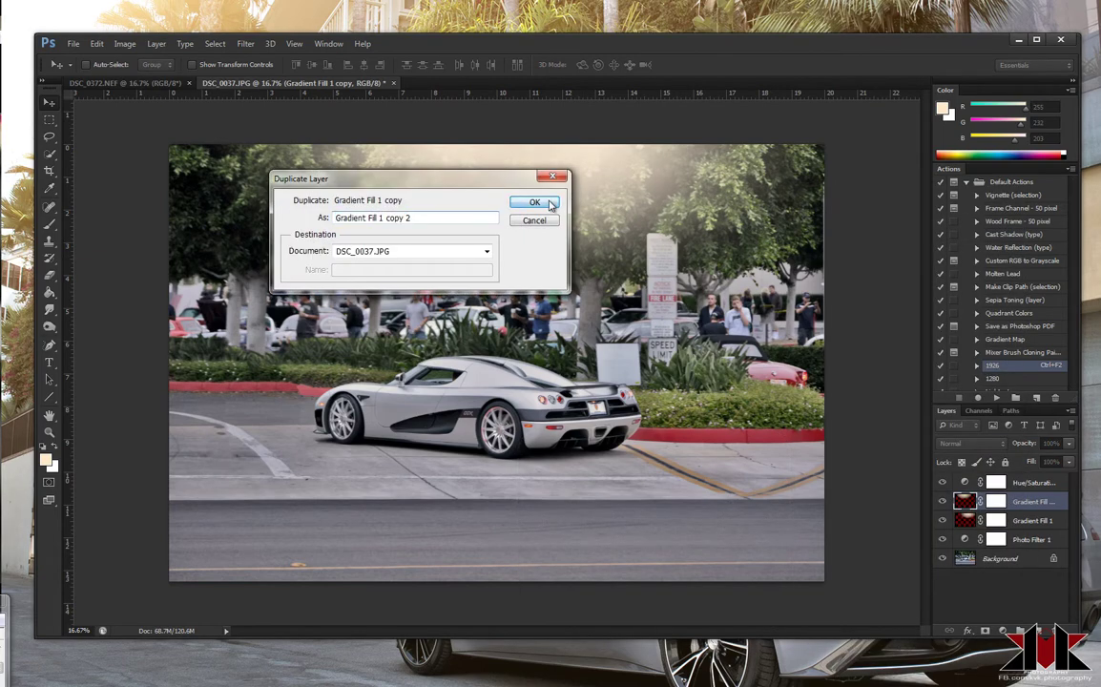
left_click(496, 179)
mouse_move(420, 157)
left_mouse_down()
mouse_move(400, 159)
mouse_move(407, 152)
left_mouse_up()
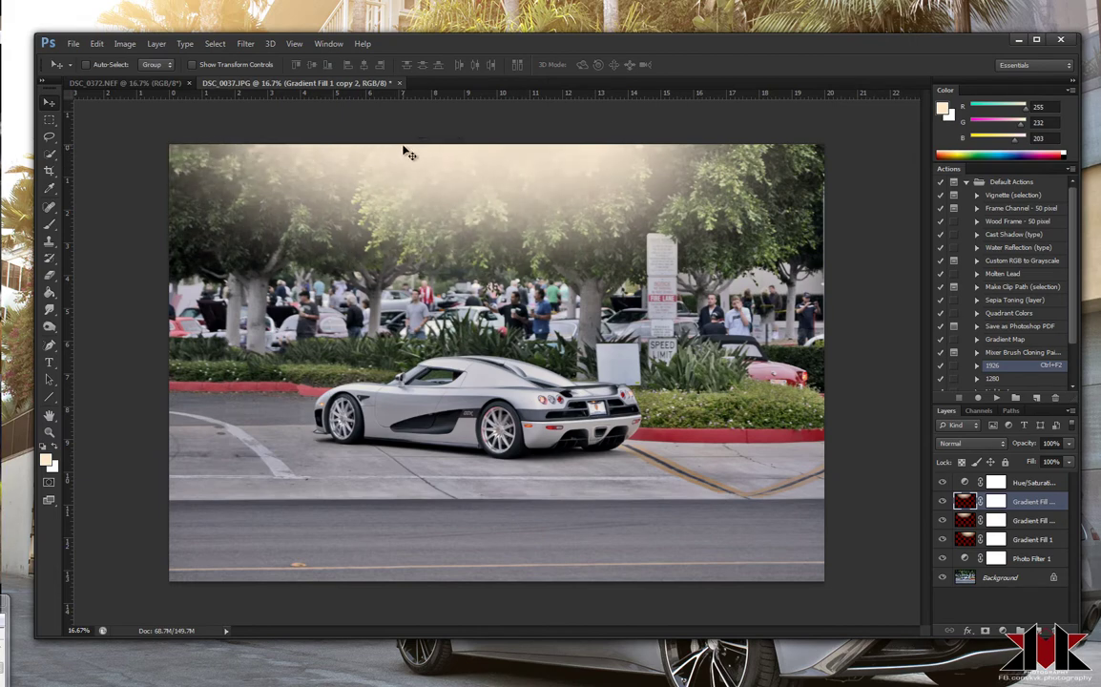
Reposition Gradient Fill 1 and its copy toward the photo's top edge.
left_click(1023, 540)
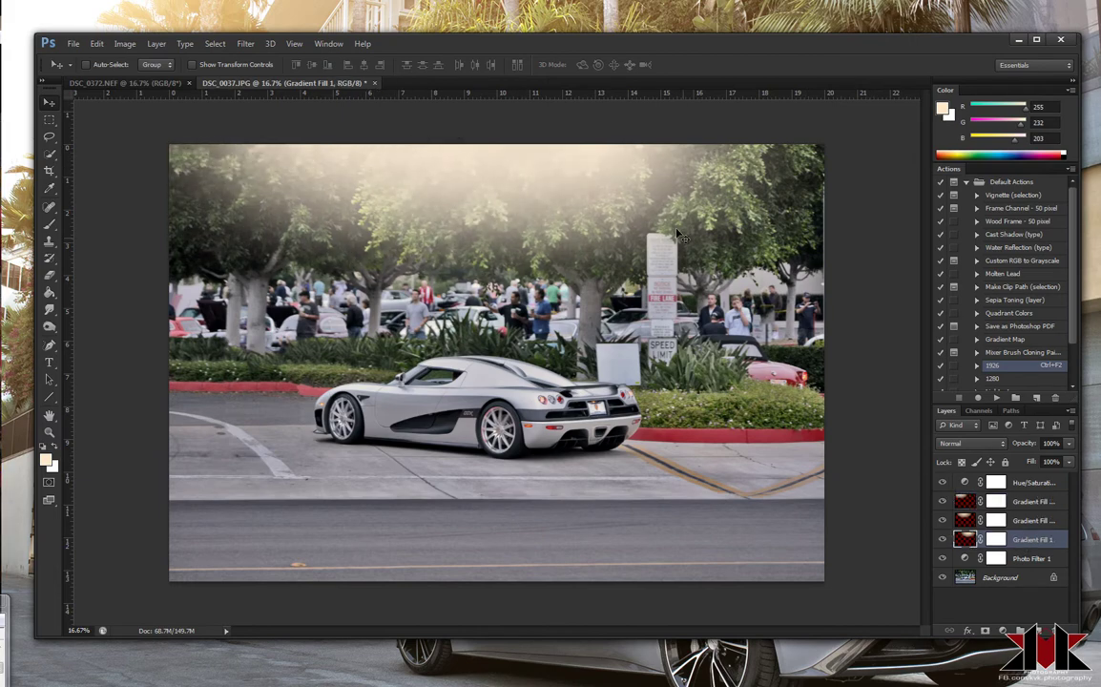
left_click_drag(677, 225, 668, 172)
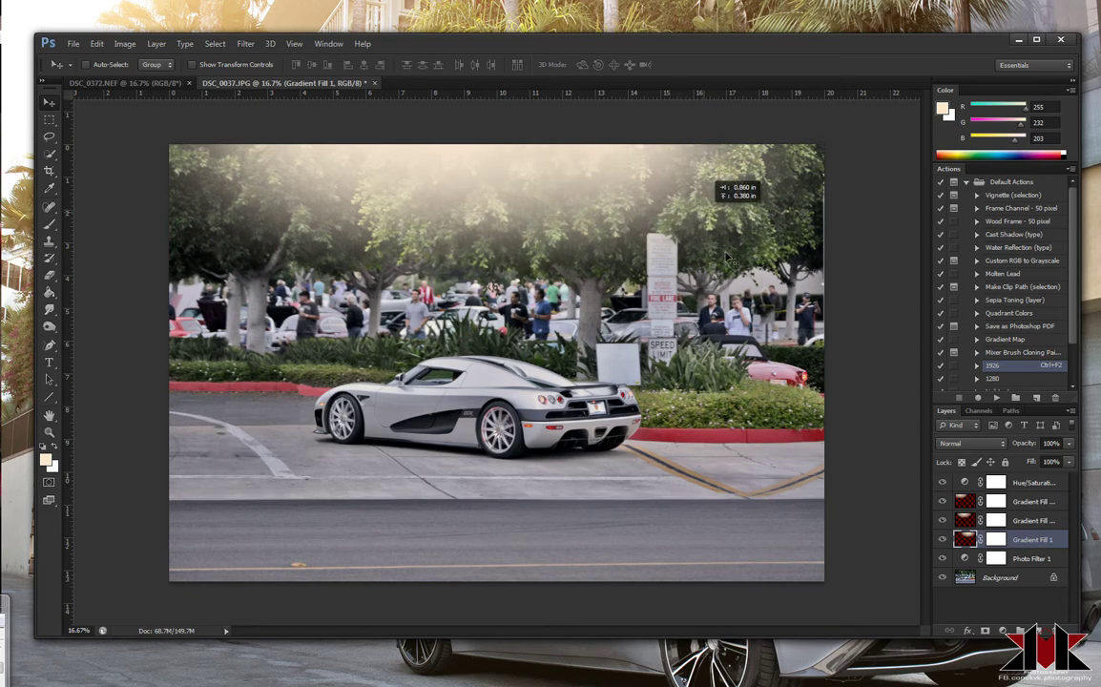
left_click(1023, 523)
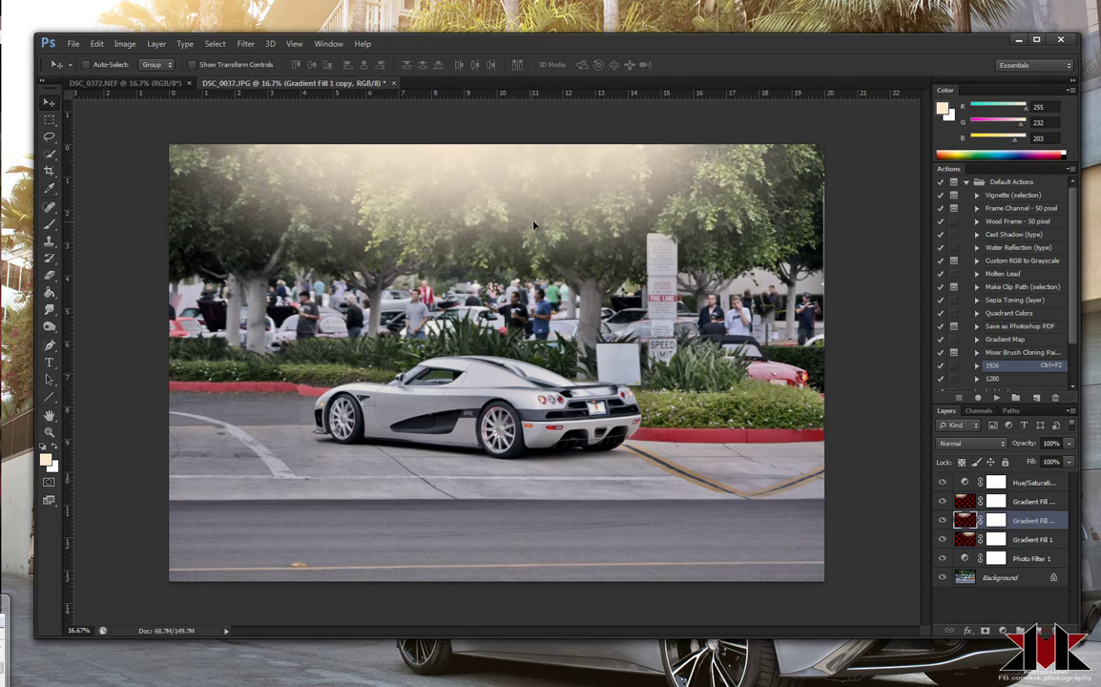
mouse_move(534, 230)
left_mouse_down()
mouse_move(552, 231)
mouse_move(551, 243)
left_mouse_up()
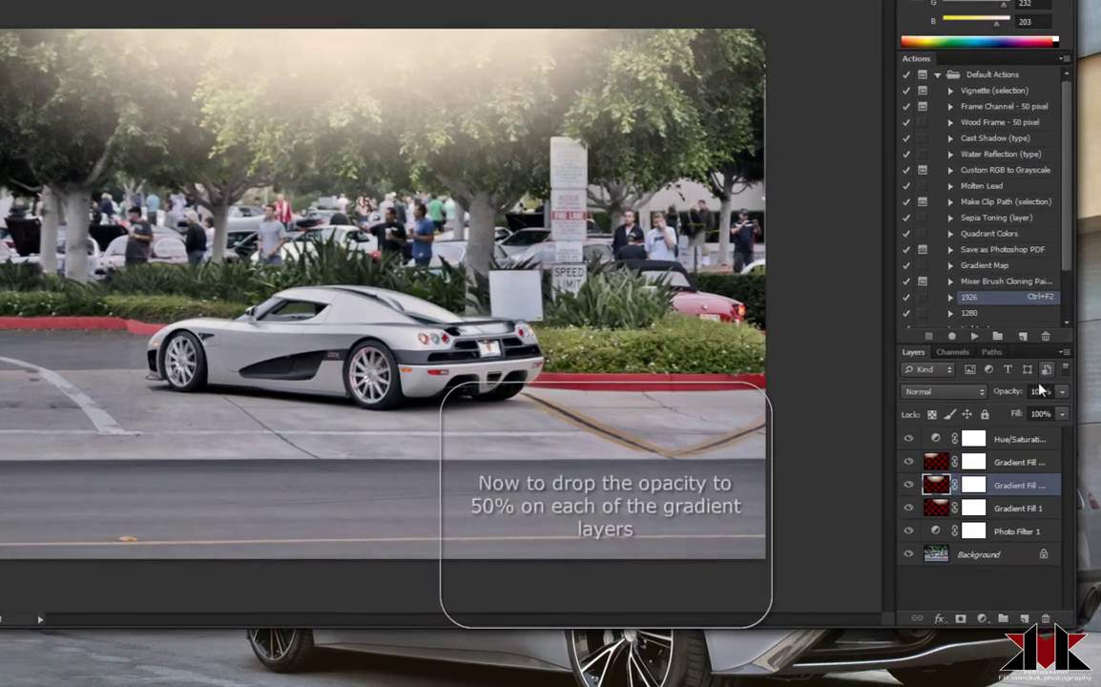
Set the upper gradient layer and Gradient Fill 1 to 50% opacity.
left_click(1049, 442)
type("50")
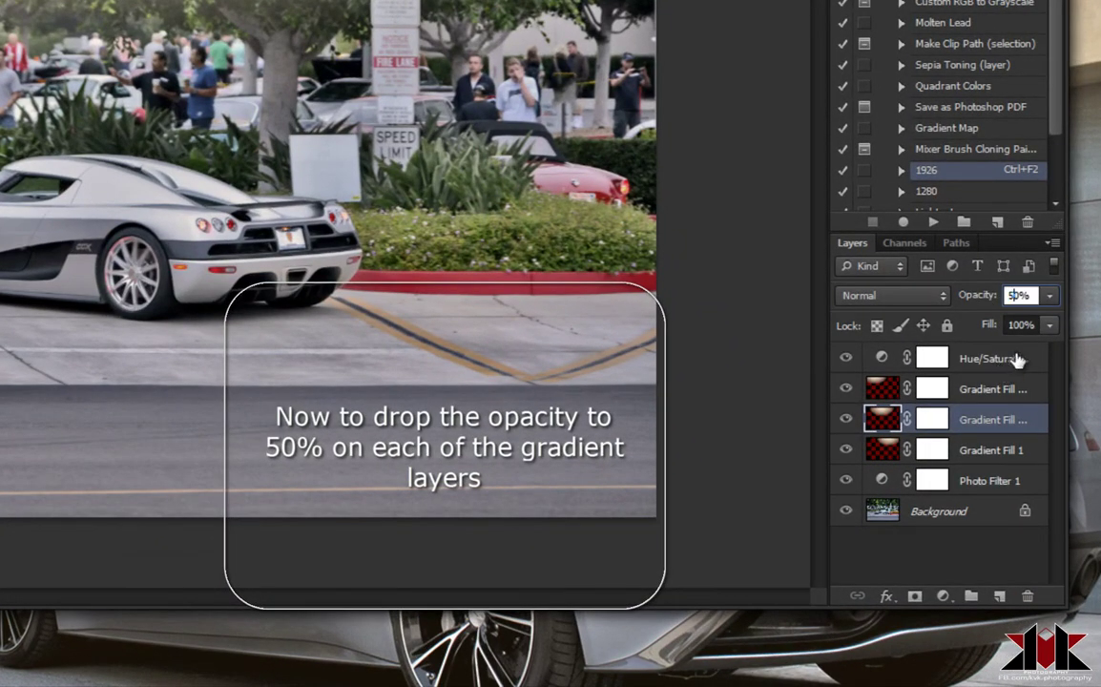
left_click(992, 389)
type("50")
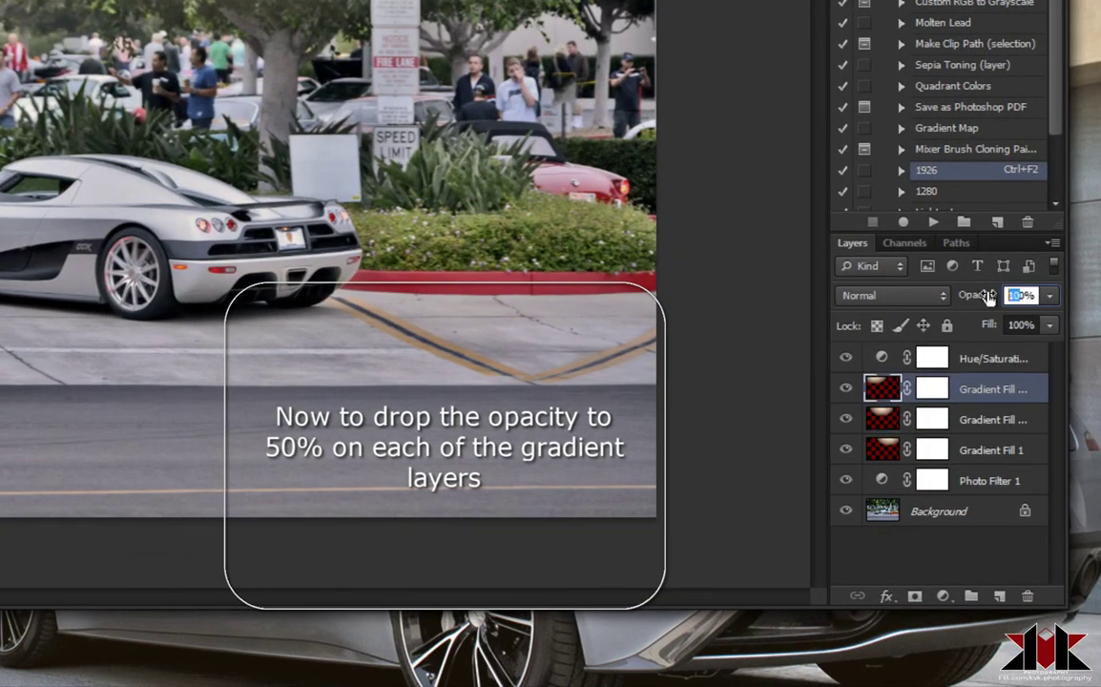
left_click(982, 449)
left_click(1022, 296)
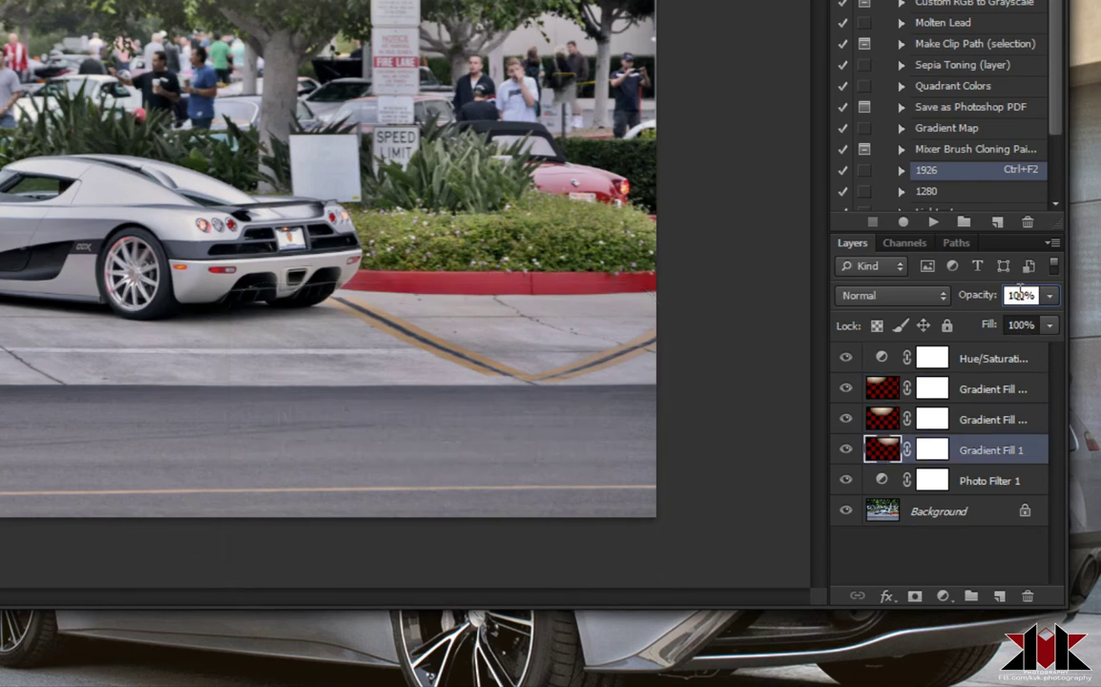
type("50")
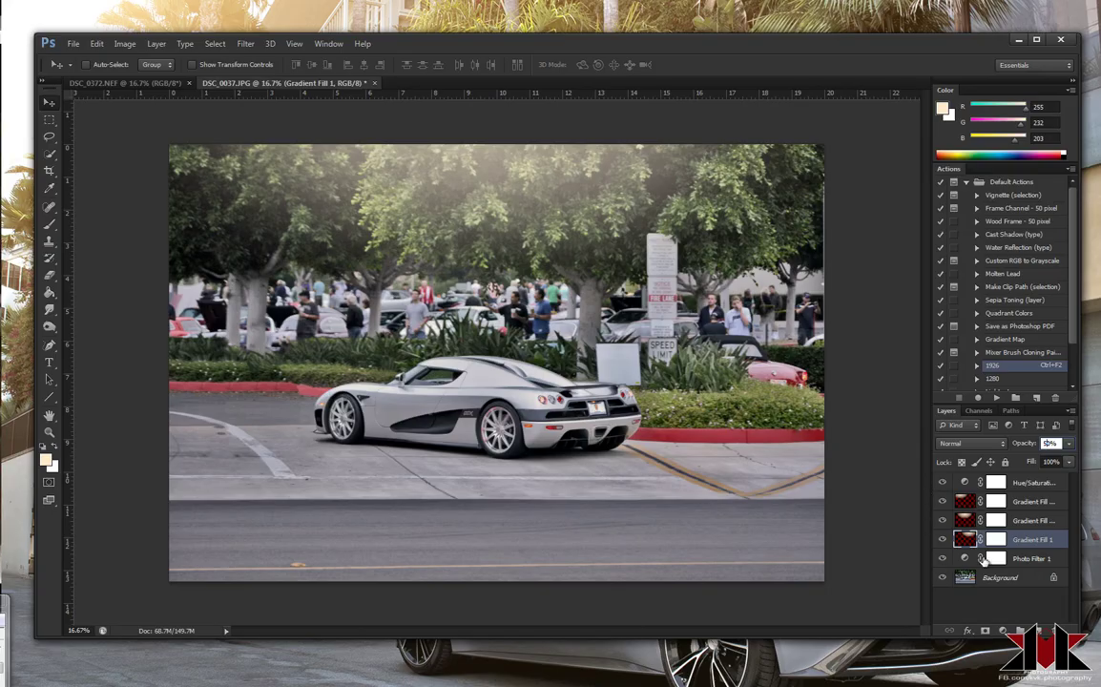
left_click(1030, 487)
Add a legacy Brightness/Contrast layer with Brightness 18 and Contrast 27.
left_click(1003, 630)
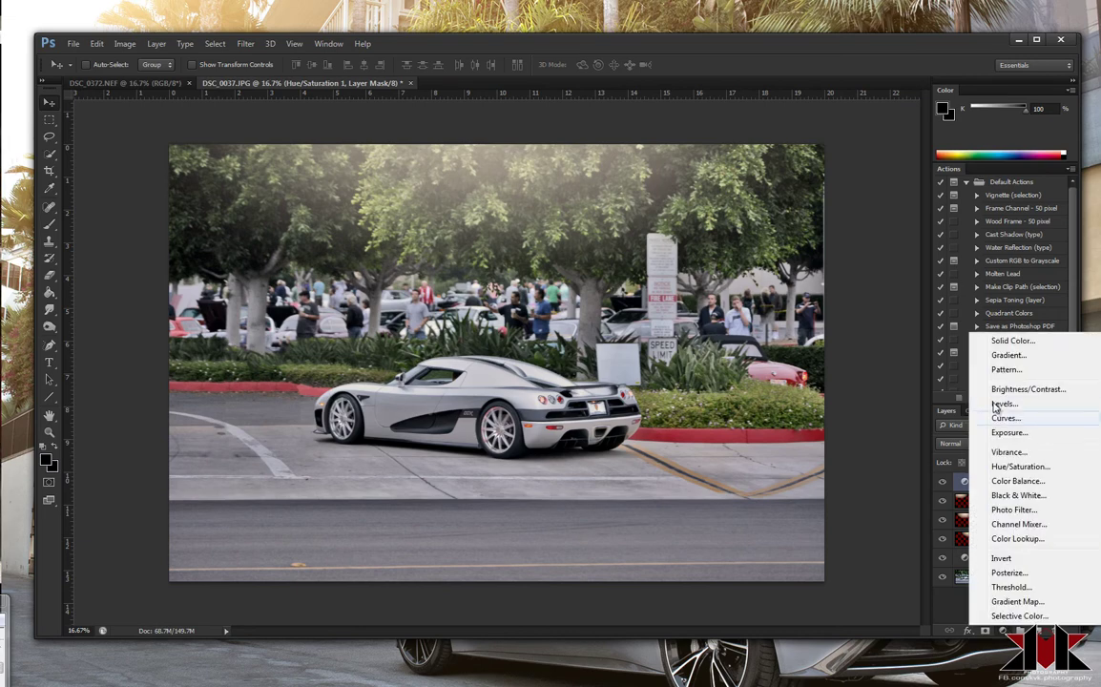
left_click(1021, 387)
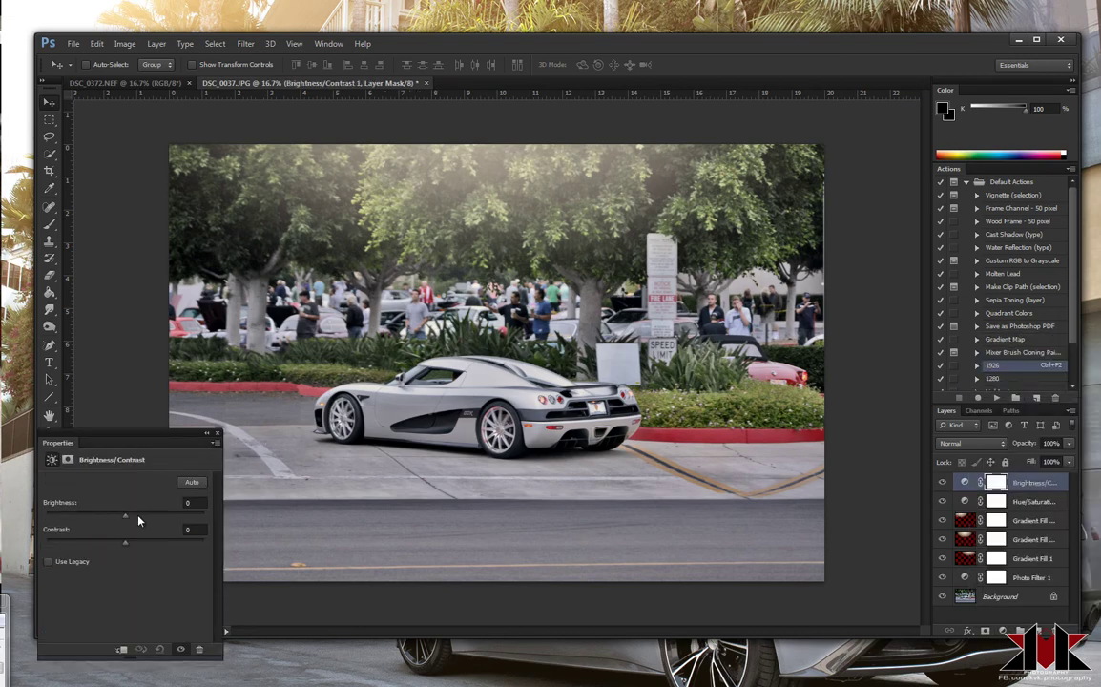
left_click(141, 518)
left_click(65, 563)
left_click(139, 516)
left_click(128, 540)
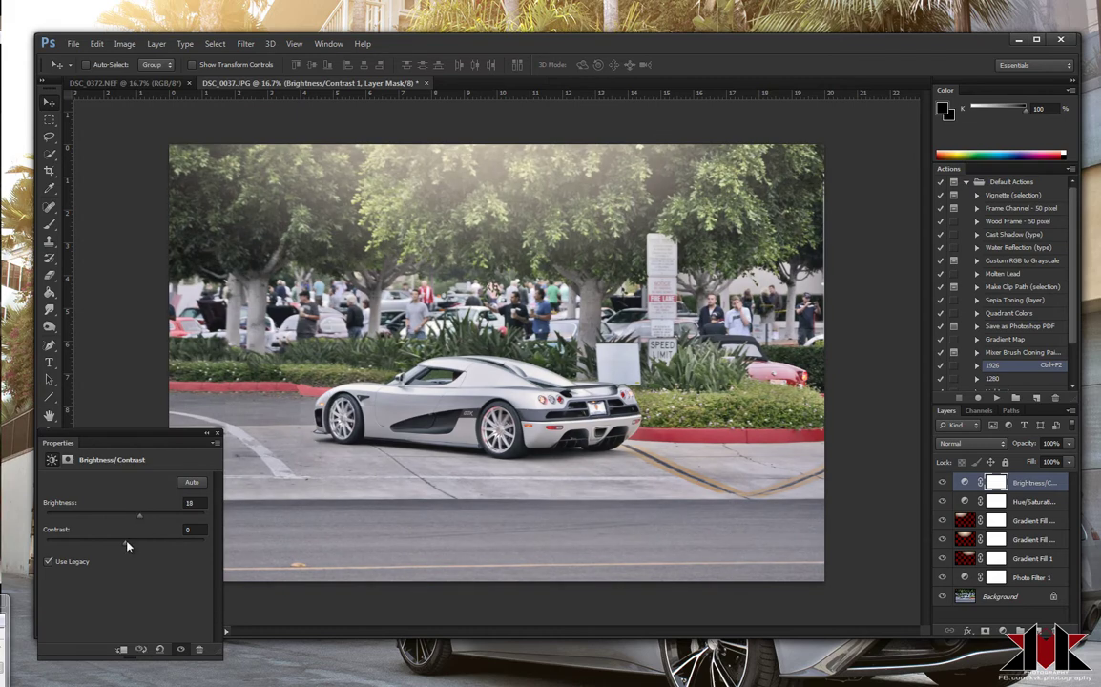
left_click_drag(129, 544, 145, 544)
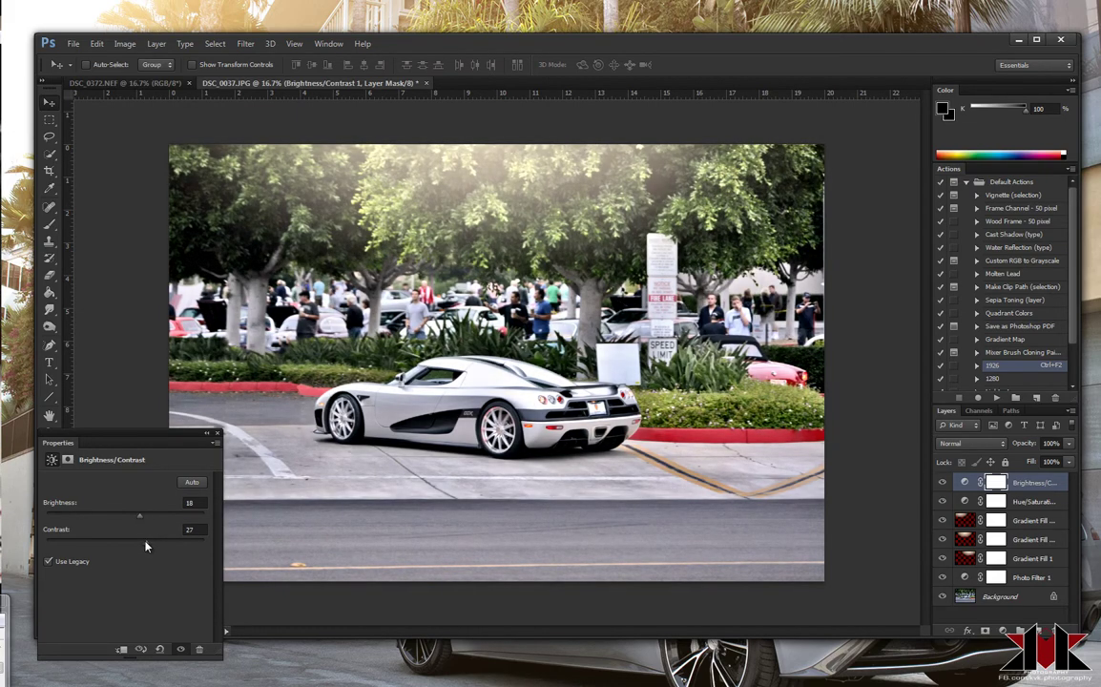
left_click(218, 434)
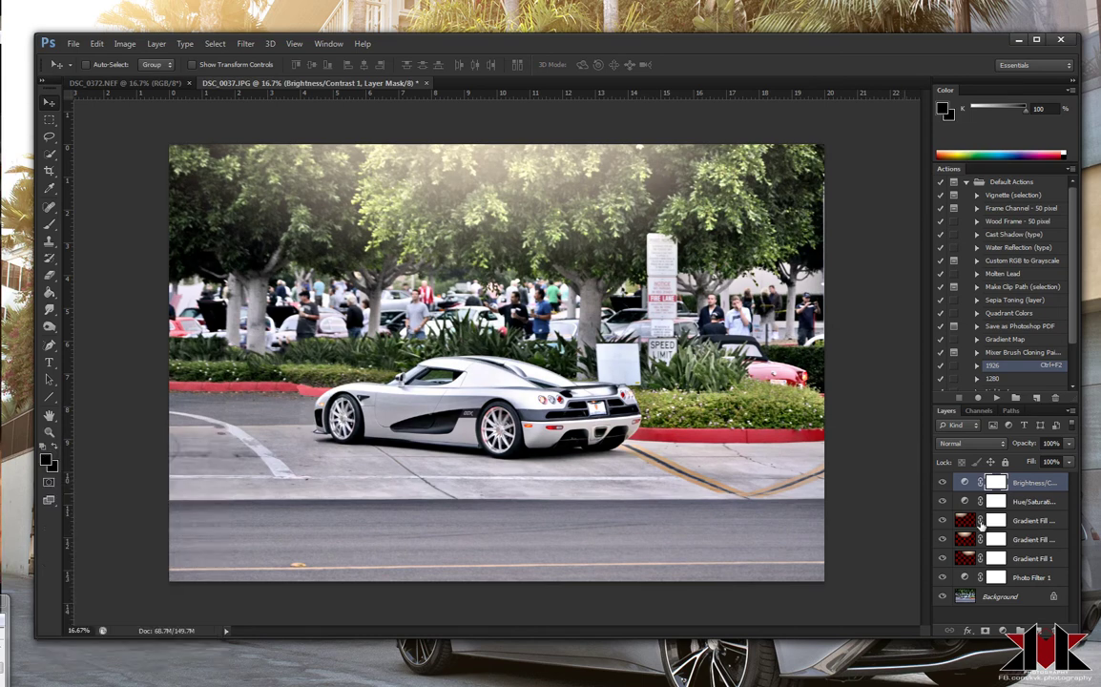
left_click(1011, 598)
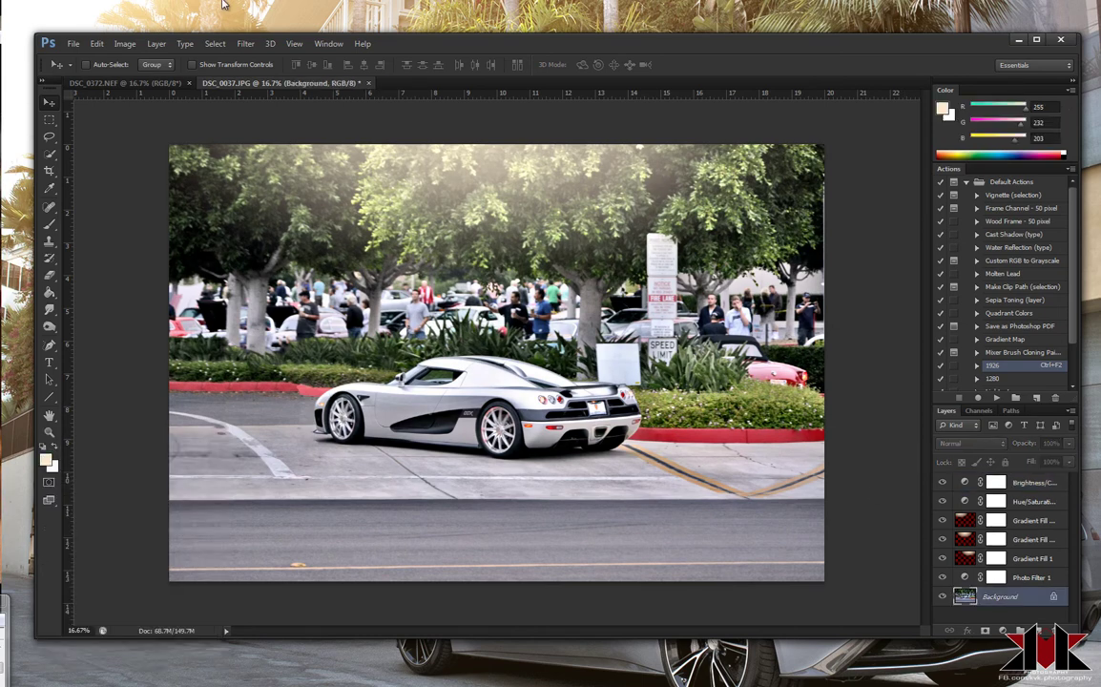
Apply Shadows/Highlights to the Background photo with Color Correction +14 and highlights Amount 20.
left_click(124, 44)
left_click(385, 289)
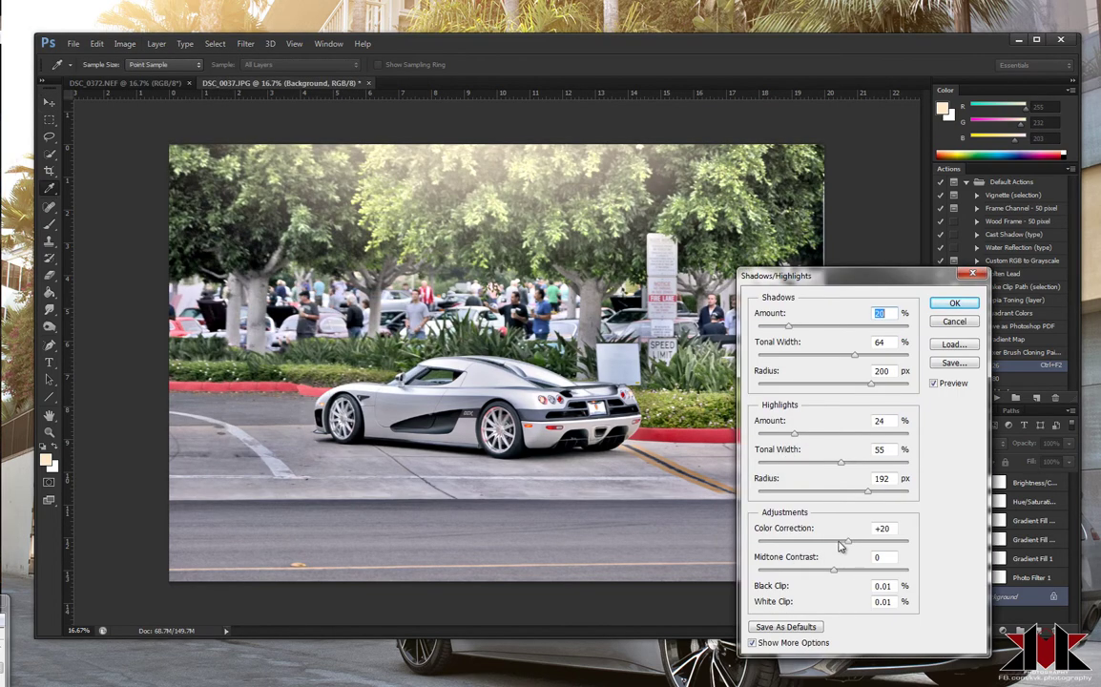
left_click_drag(847, 541, 843, 540)
left_click_drag(793, 434, 786, 434)
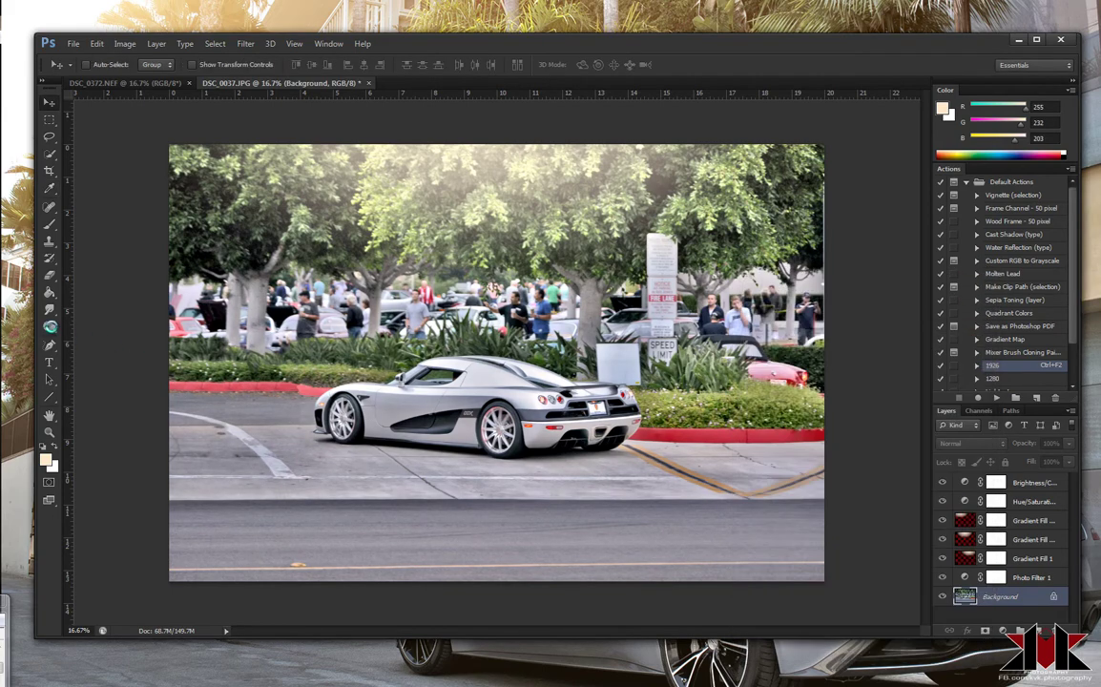
Dodge the road lane strip across the lower photo with three midtone strokes, then switch to the Burn tool.
key("o")
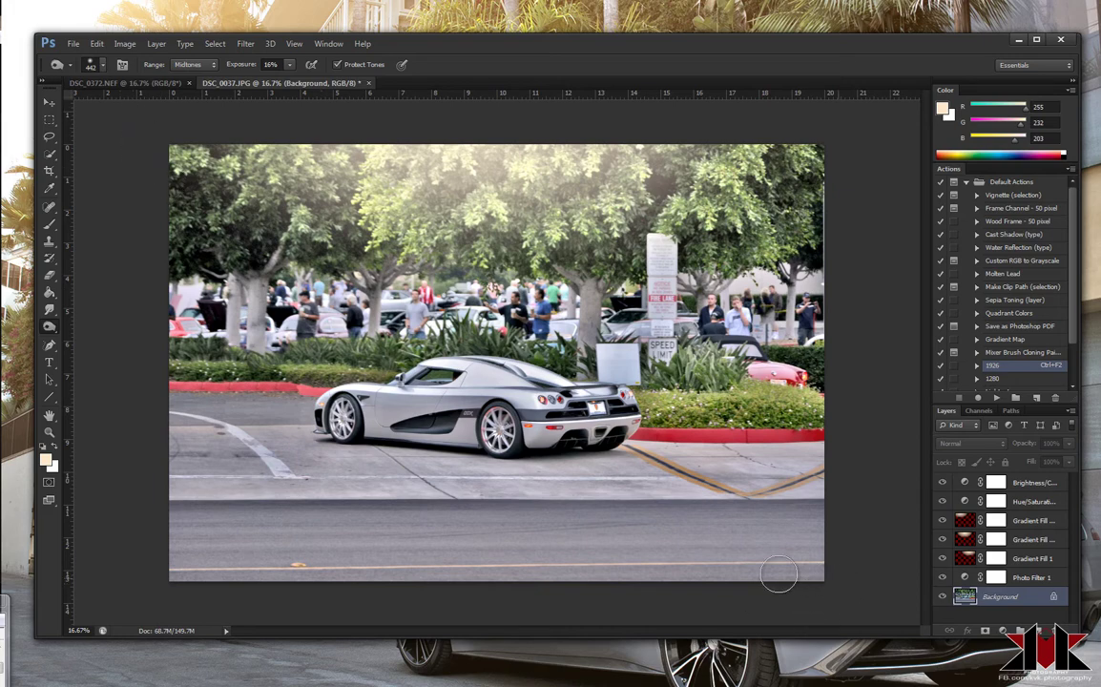
mouse_move(786, 548)
left_mouse_down()
mouse_move(555, 530)
mouse_move(98, 530)
left_mouse_up()
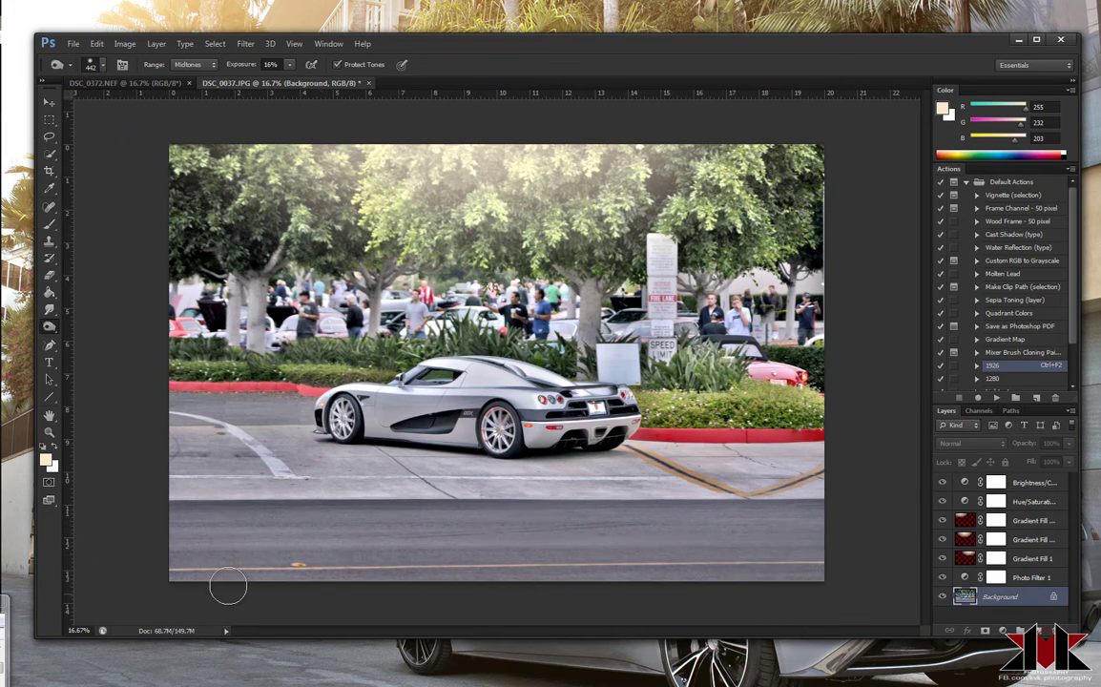
left_click_drag(275, 488, 857, 484)
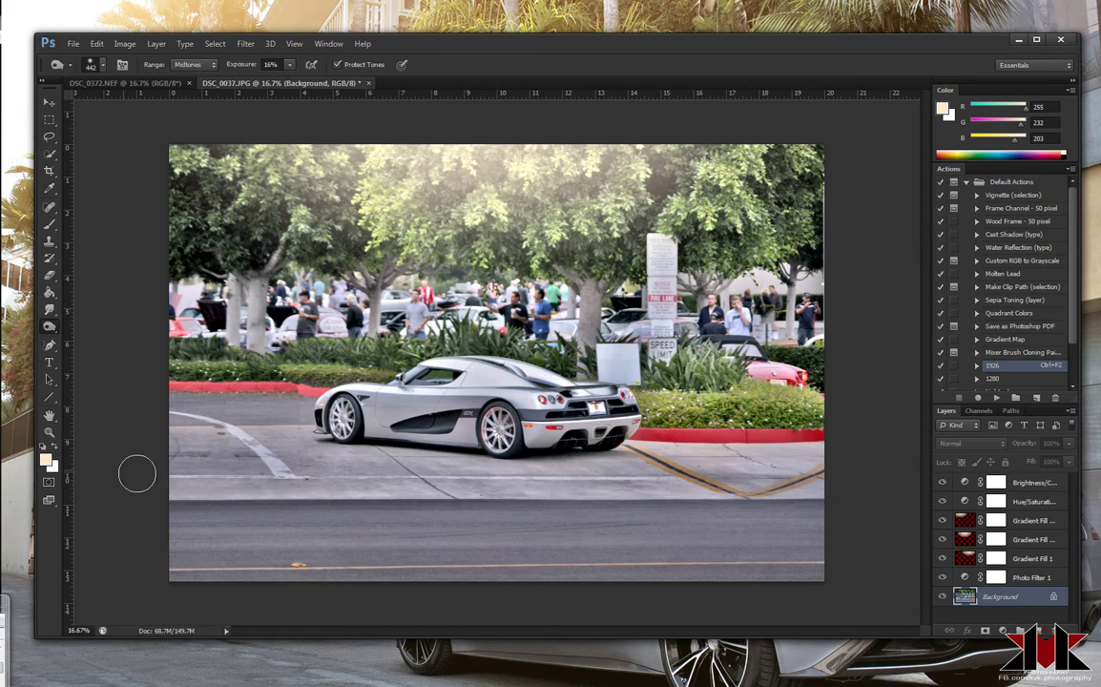
left_click_drag(135, 471, 852, 485)
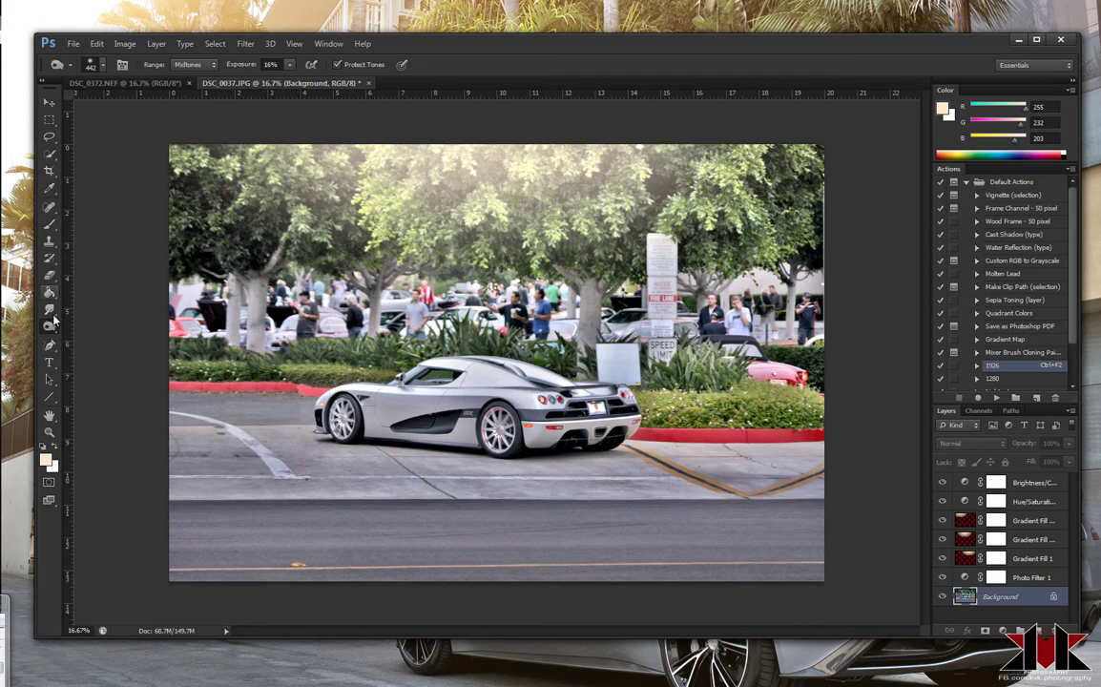
right_click(49, 326)
left_click(88, 337)
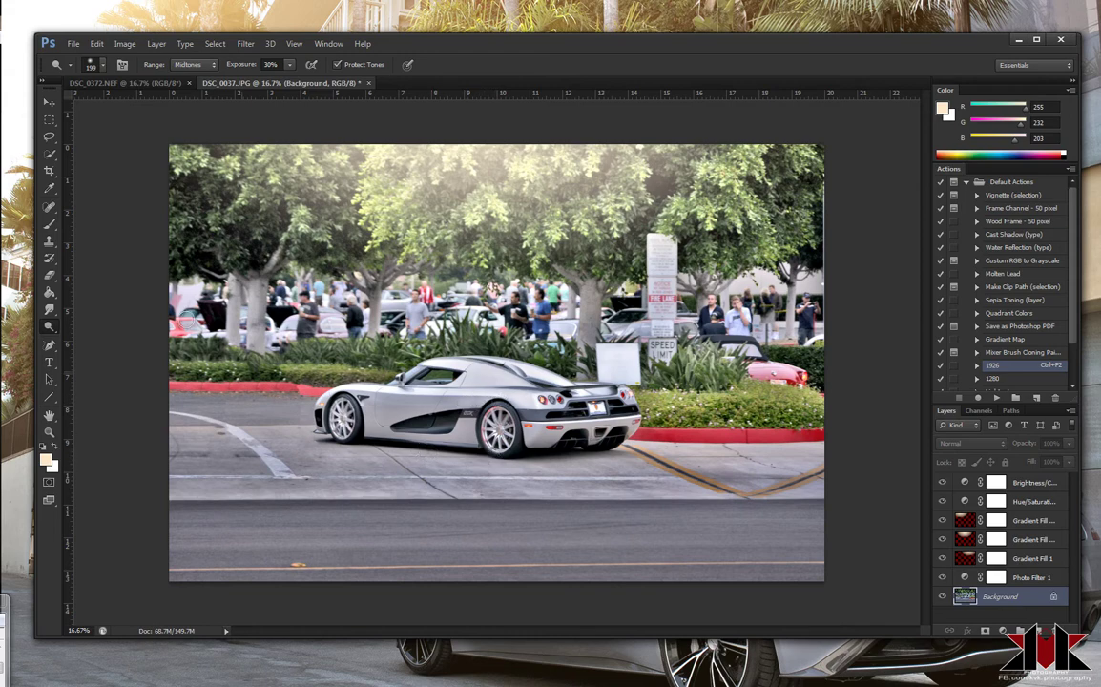
Add a second Brightness/Contrast adjustment layer above the first, with its contrast raised.
left_click(50, 101)
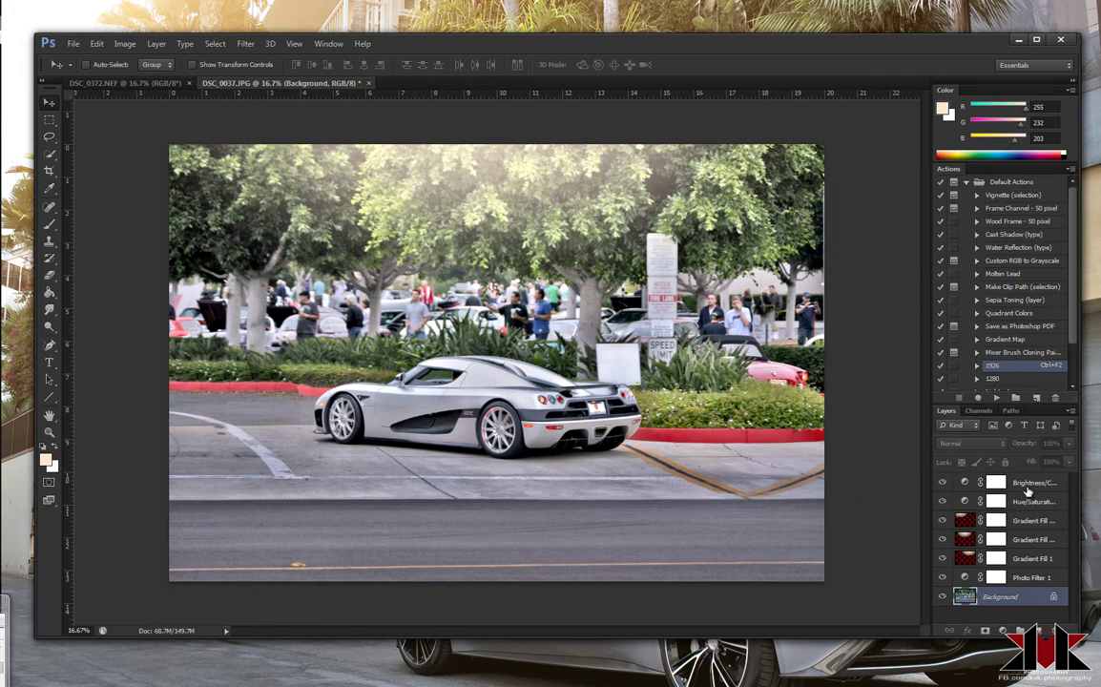
left_click(1027, 486)
left_click(1001, 629)
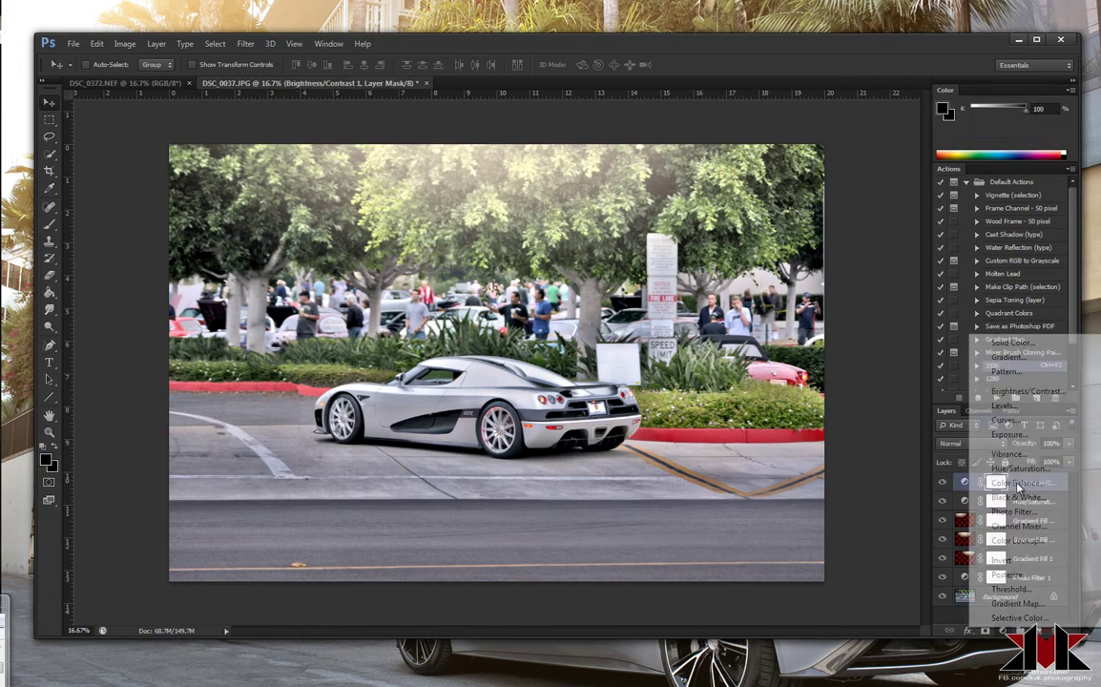
left_click(1025, 322)
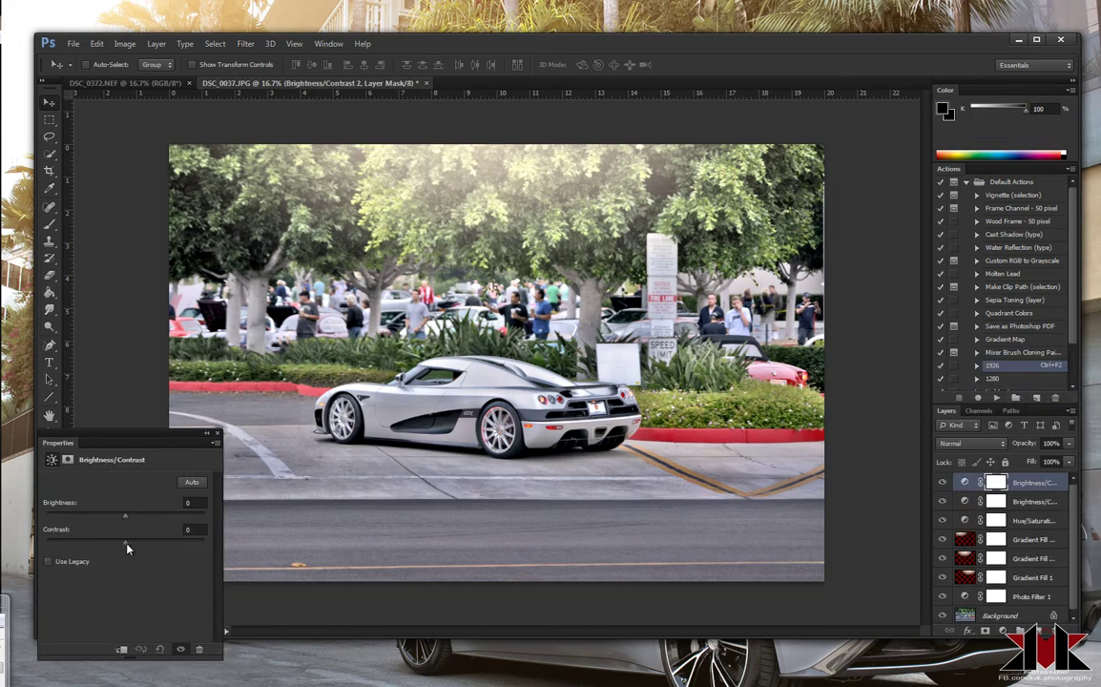
mouse_move(148, 547)
left_mouse_down()
mouse_move(184, 545)
mouse_move(160, 550)
left_mouse_up()
left_click(198, 396)
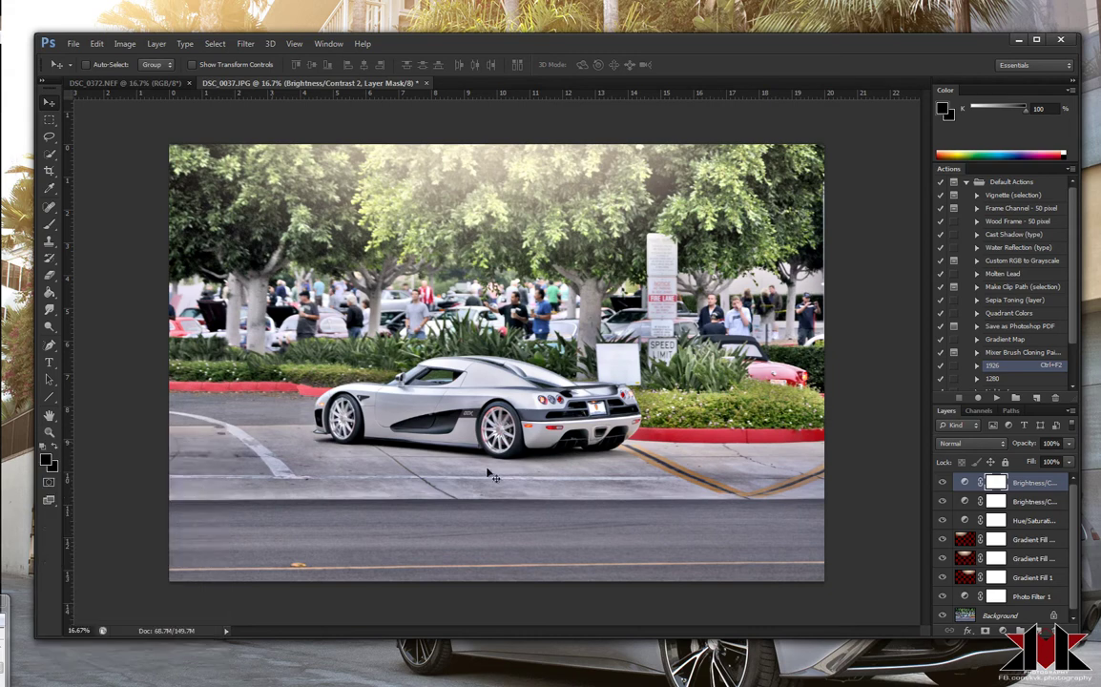
left_click(1025, 562)
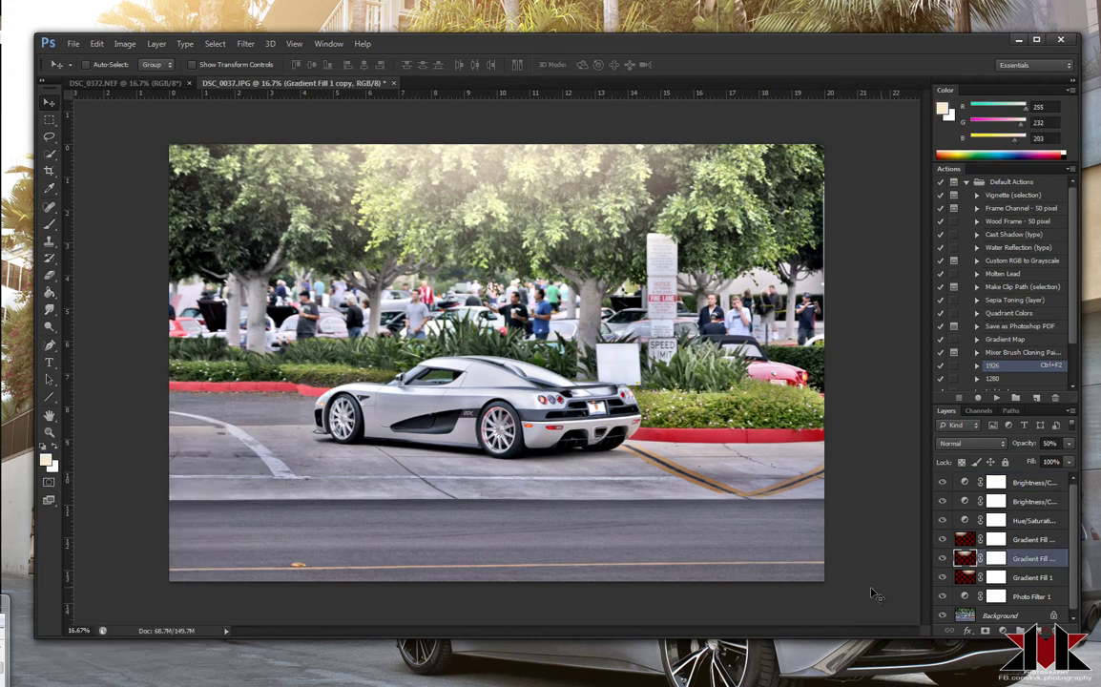
Apply Levels to two Gradient Fill glow layers, deepening midtones and lowering the white output.
key("ctrl+l")
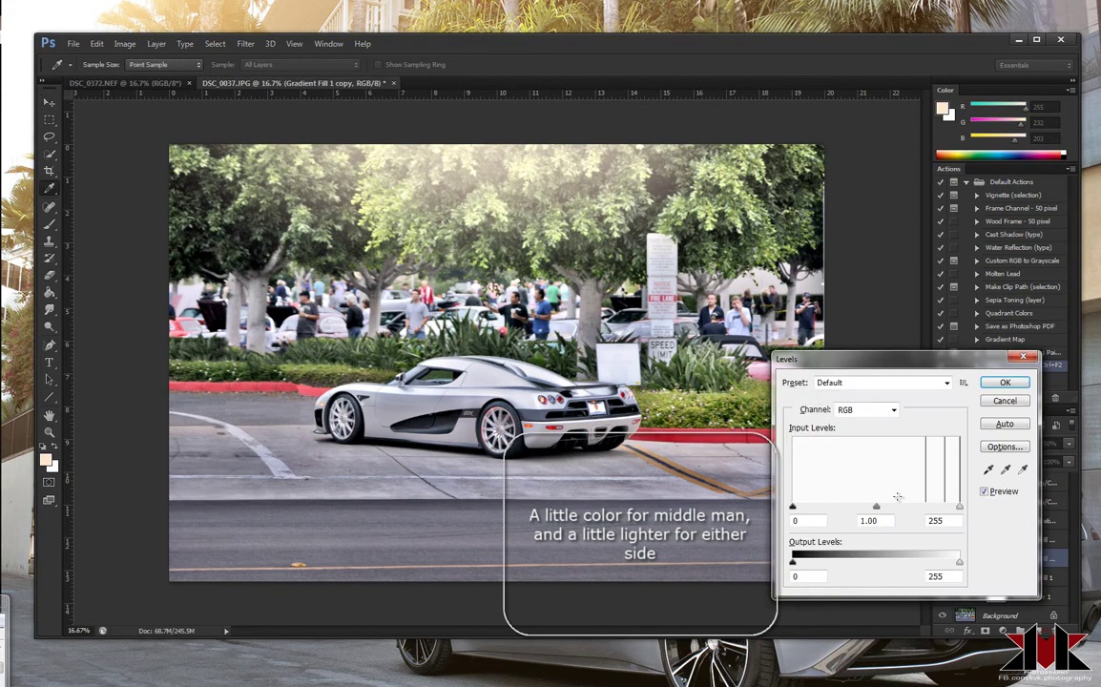
left_click_drag(876, 509, 896, 510)
left_click(1003, 382)
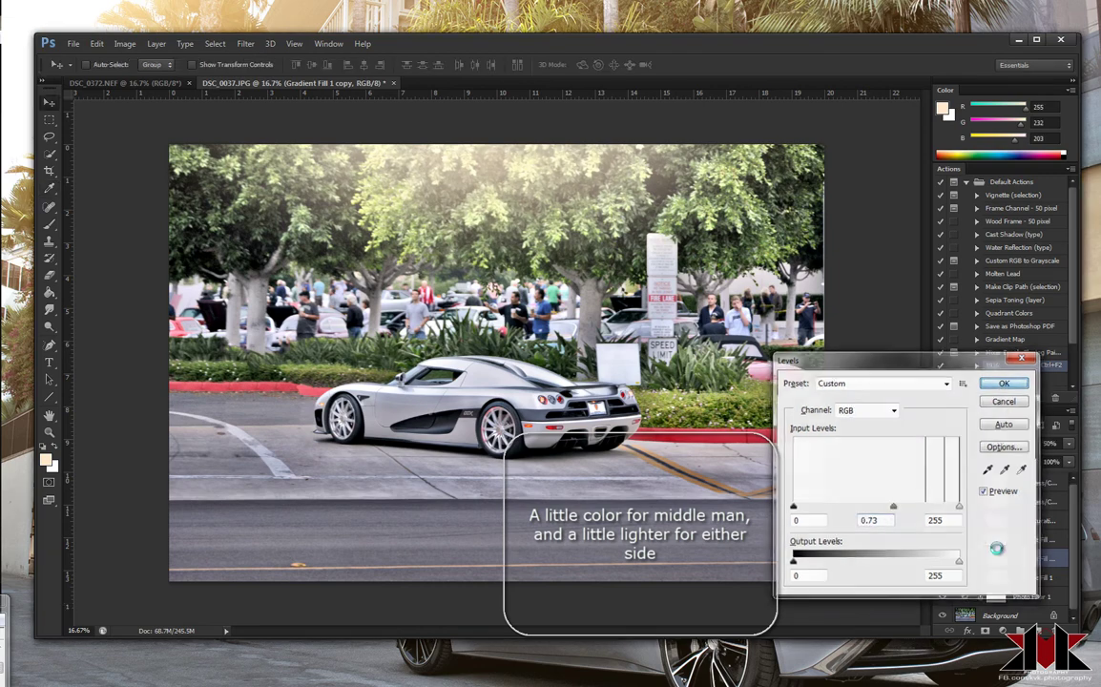
left_click(1014, 540)
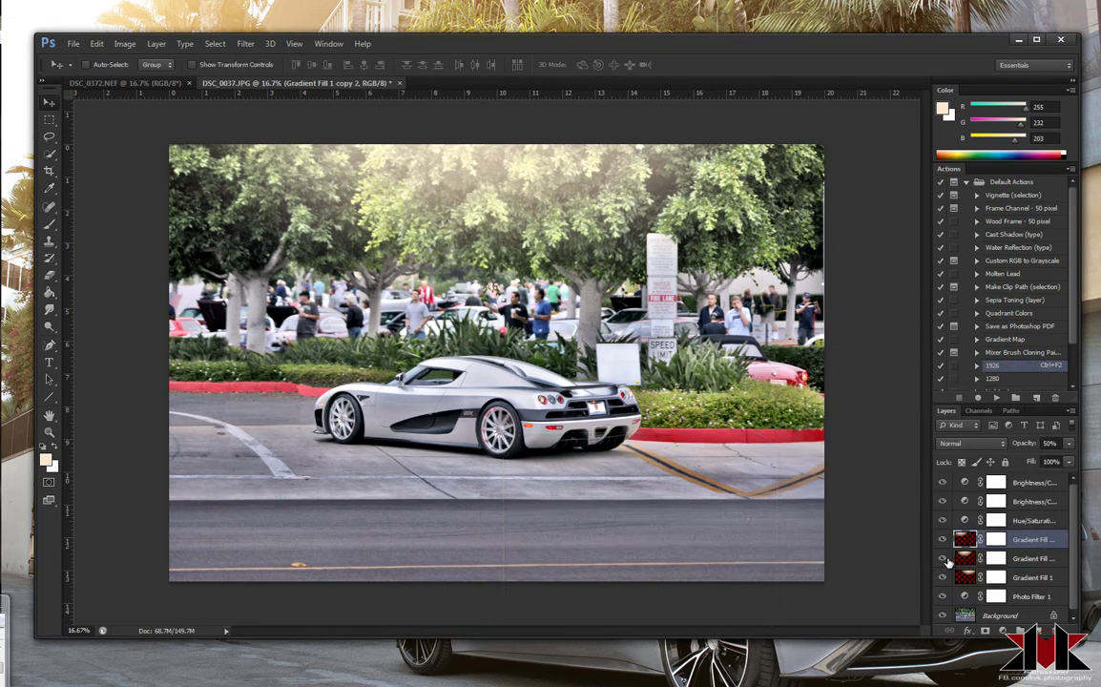
key("ctrl+l")
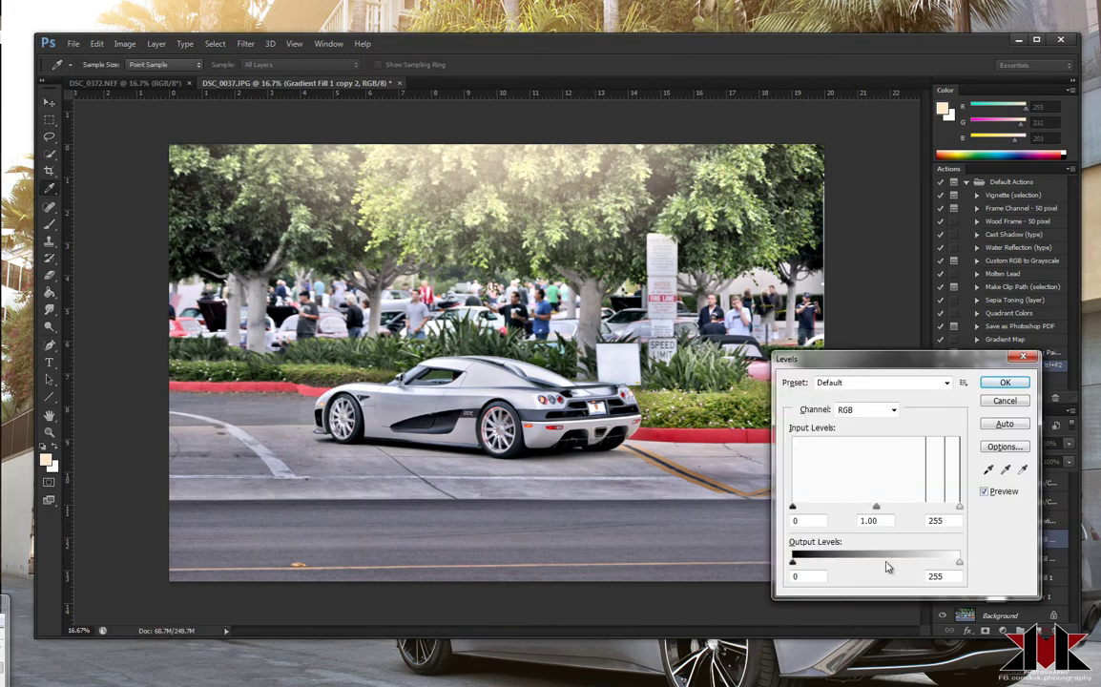
mouse_move(959, 564)
left_mouse_down()
mouse_move(942, 567)
mouse_move(947, 553)
left_mouse_up()
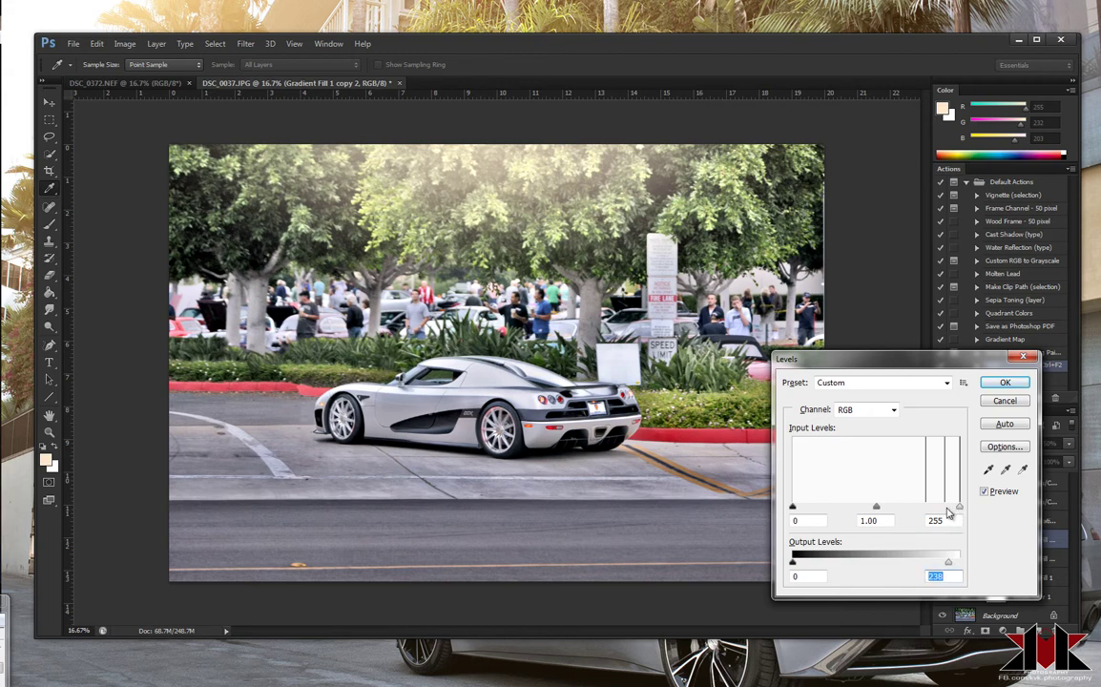
left_click(1009, 383)
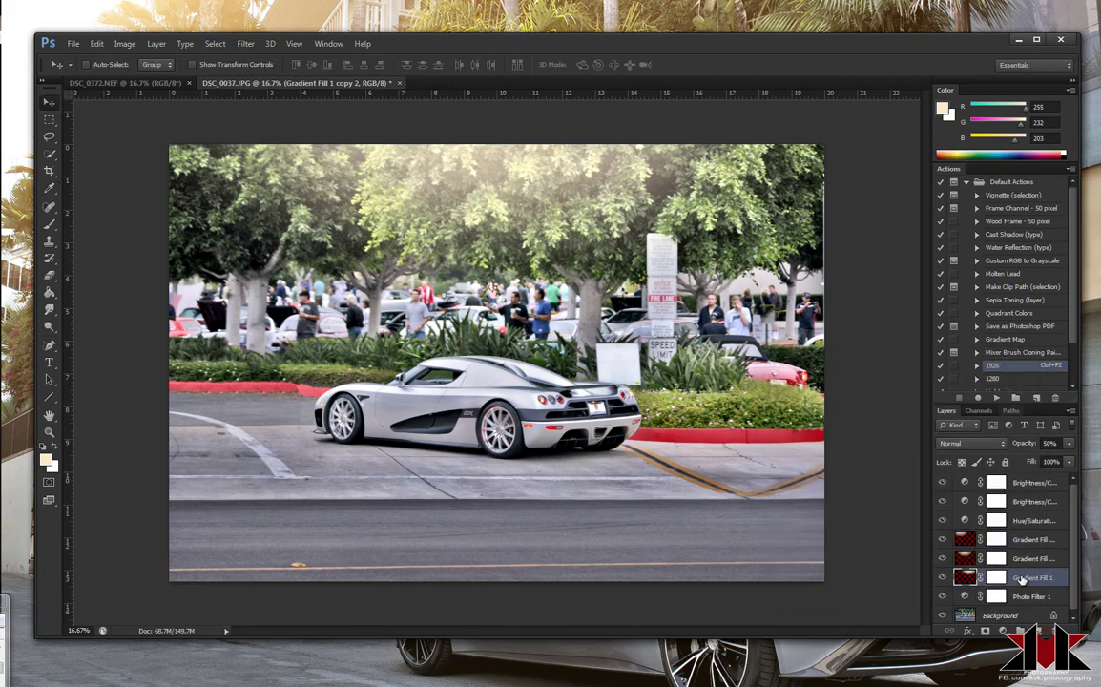
Apply Levels to Gradient Fill 1, lowering the white input point to about 246.
left_click(1012, 577)
key("ctrl+l")
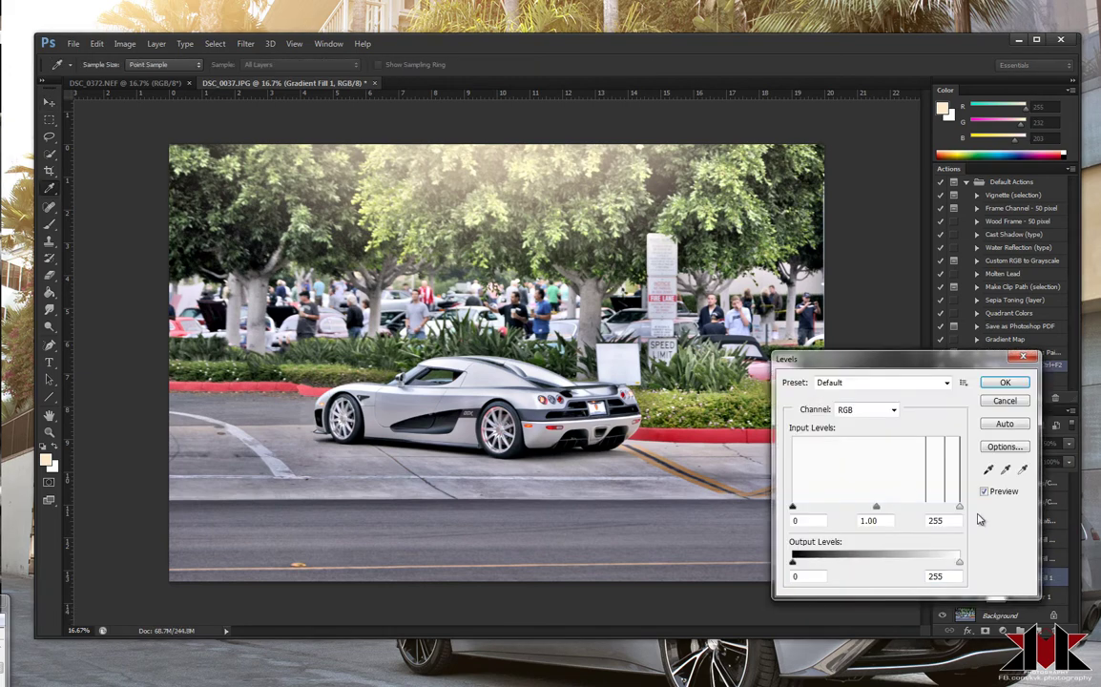
left_click_drag(960, 508, 946, 508)
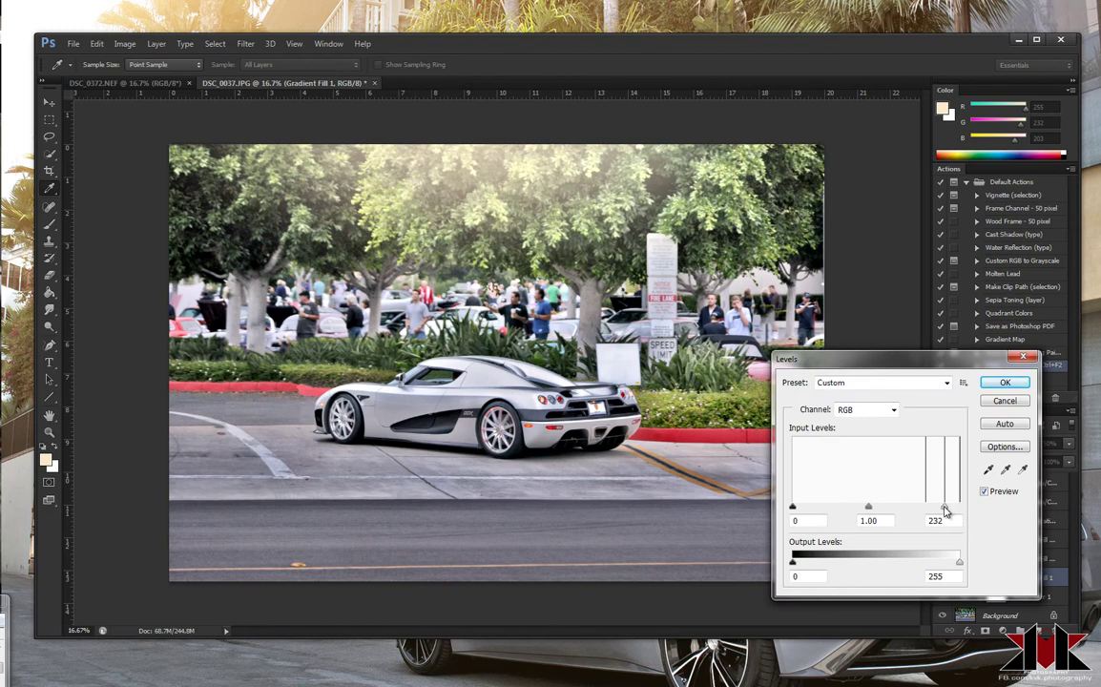
left_click_drag(959, 562, 957, 563)
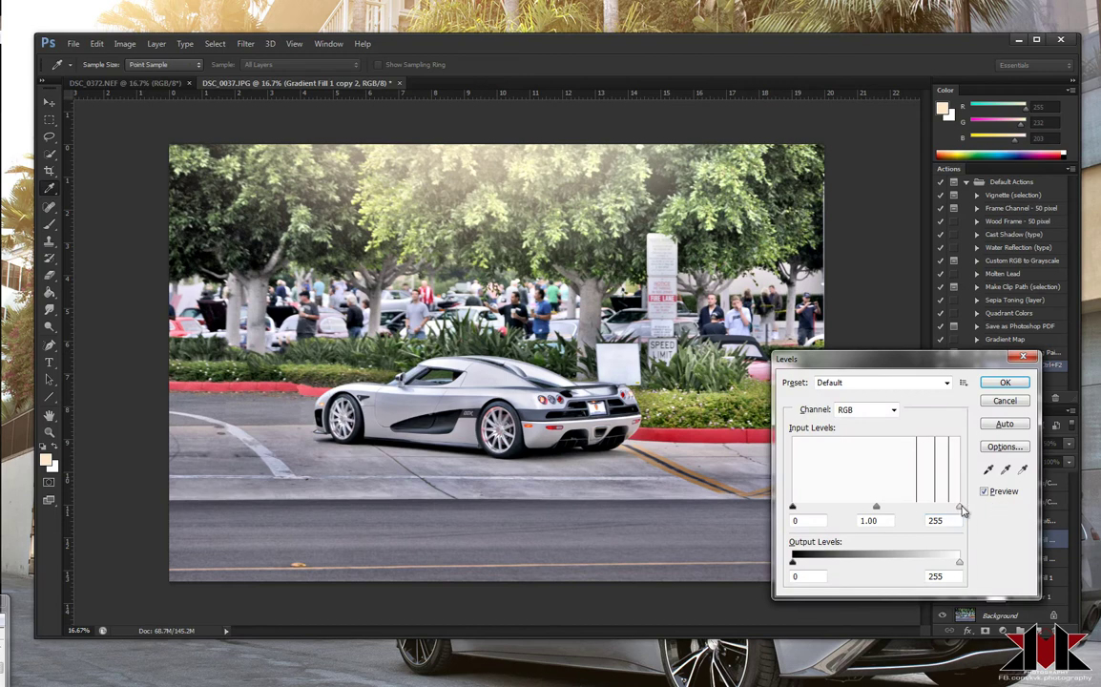
left_click_drag(960, 507, 950, 509)
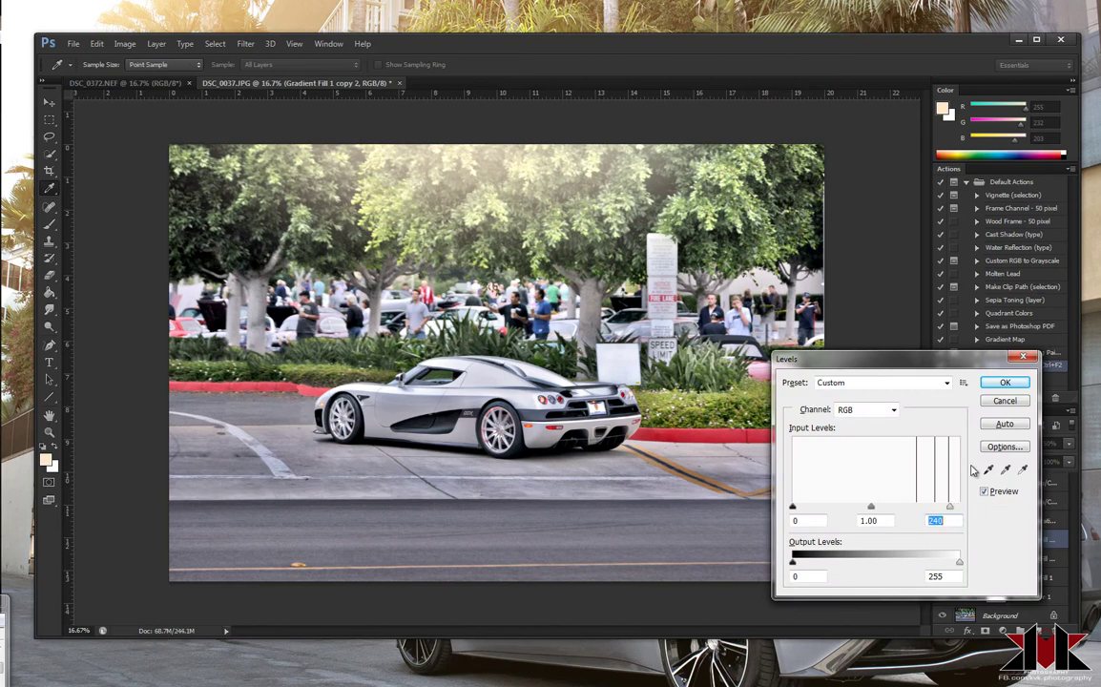
left_click(1004, 384)
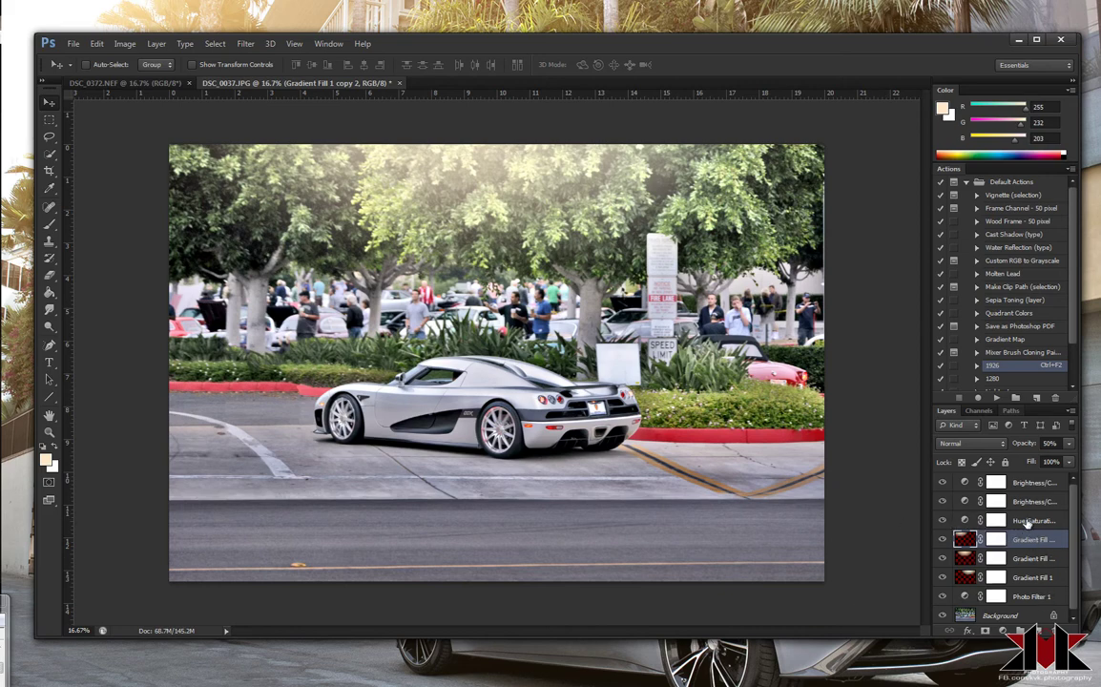
Move the Hue/Saturation layer just above Photo Filter 1 and set its Lightness to -4.
left_click_drag(1027, 522, 1028, 580)
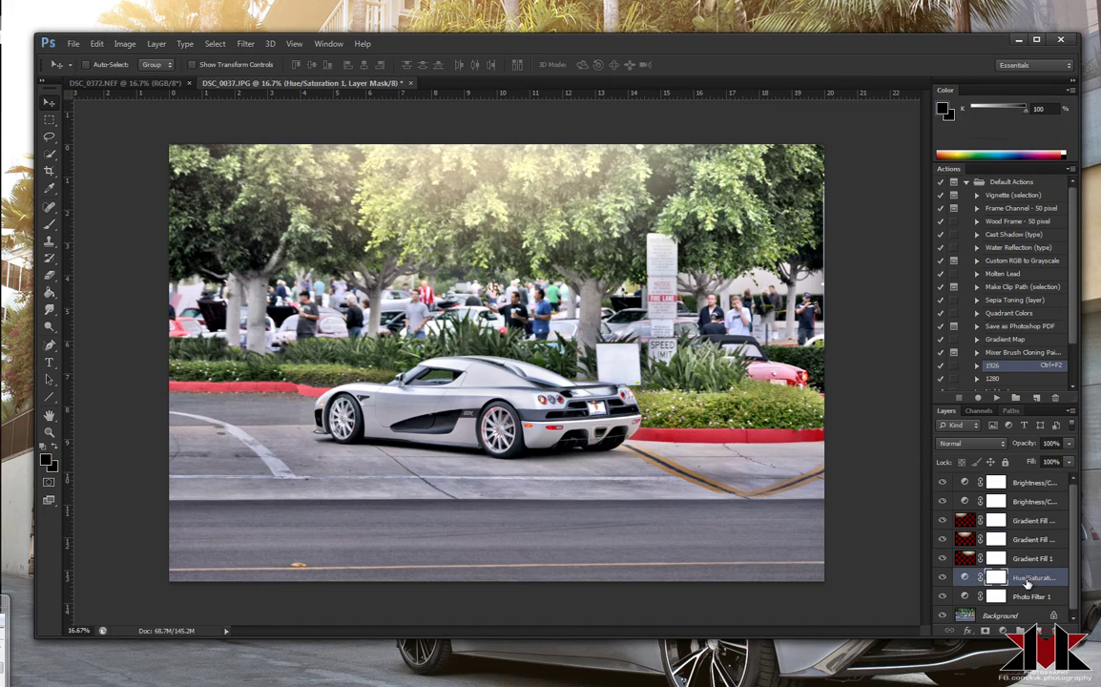
double_click(966, 577)
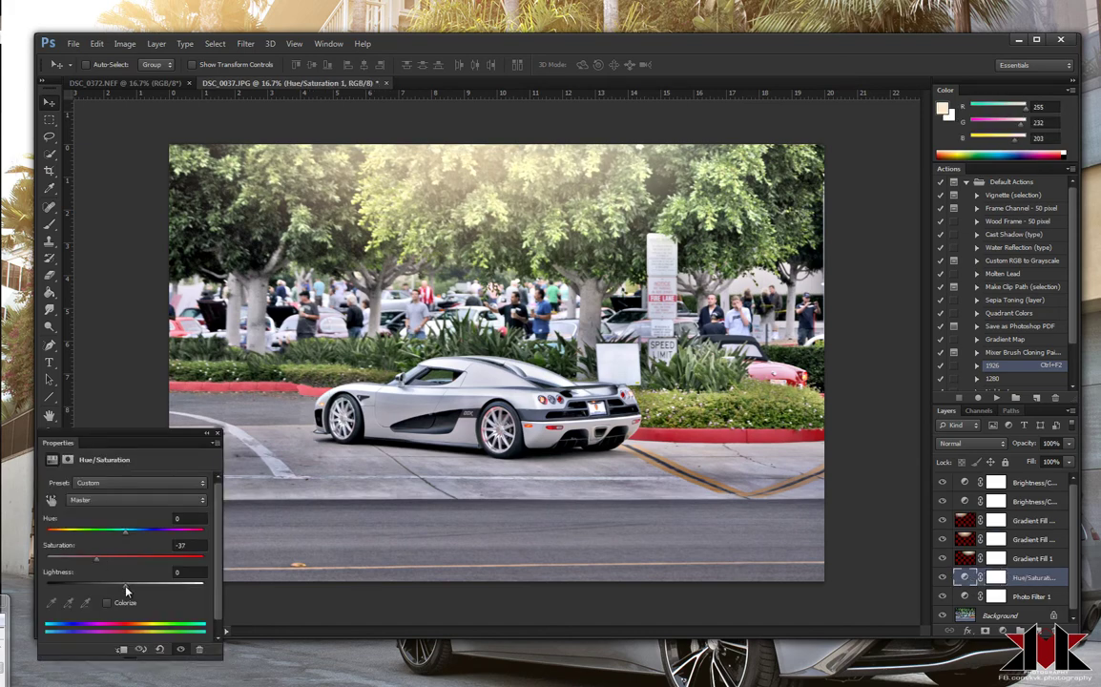
left_click_drag(125, 590, 121, 589)
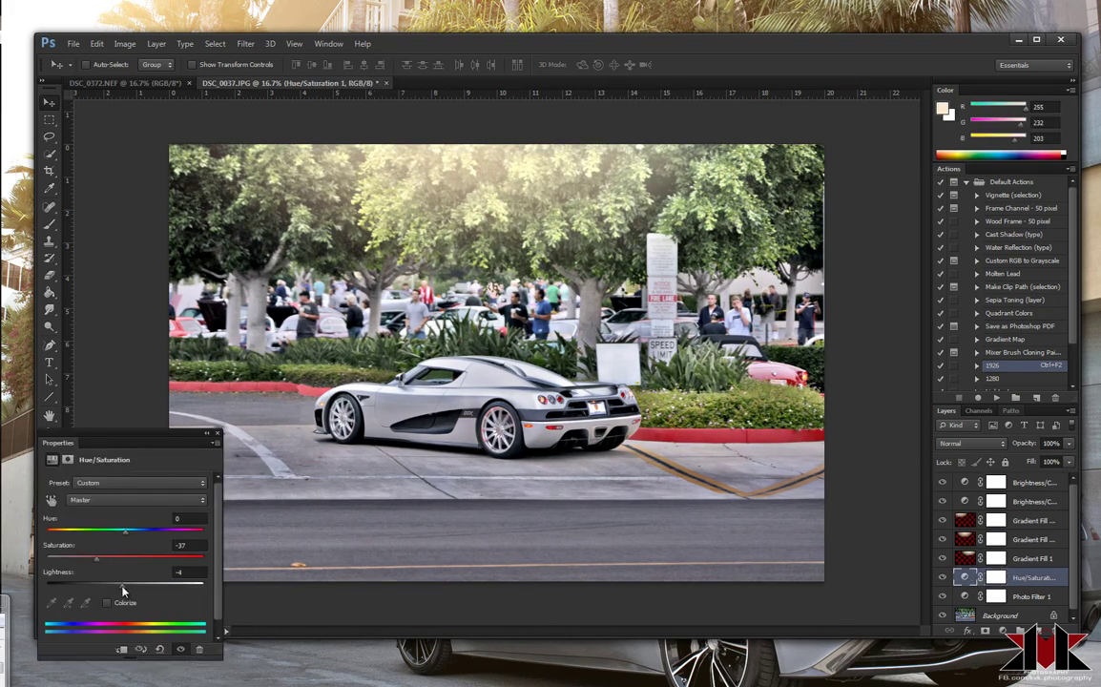
left_click(219, 433)
Set the top Brightness/Contrast layer to Brightness 13 and Contrast 25.
double_click(962, 483)
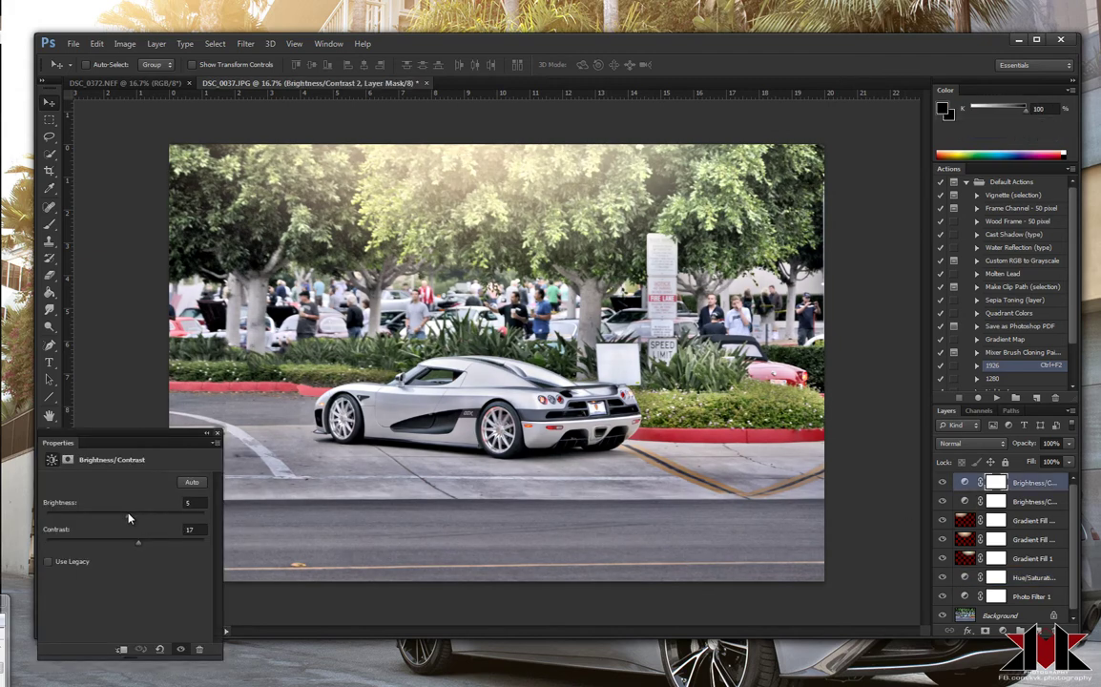
left_click_drag(131, 518, 144, 540)
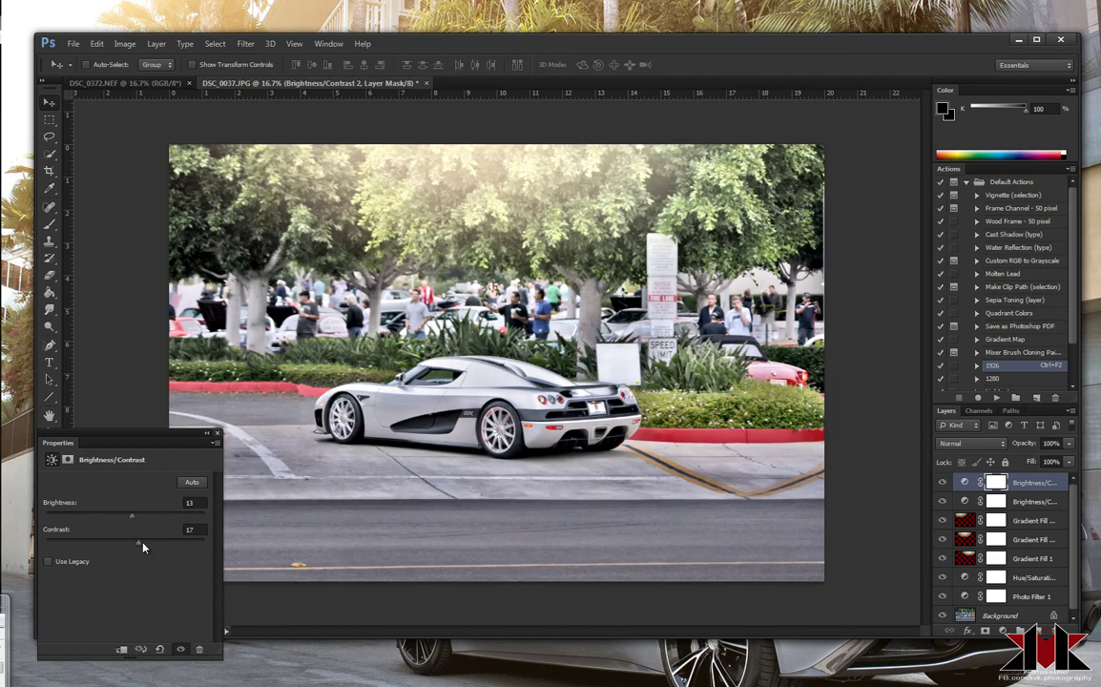
left_click(217, 434)
left_click(51, 278)
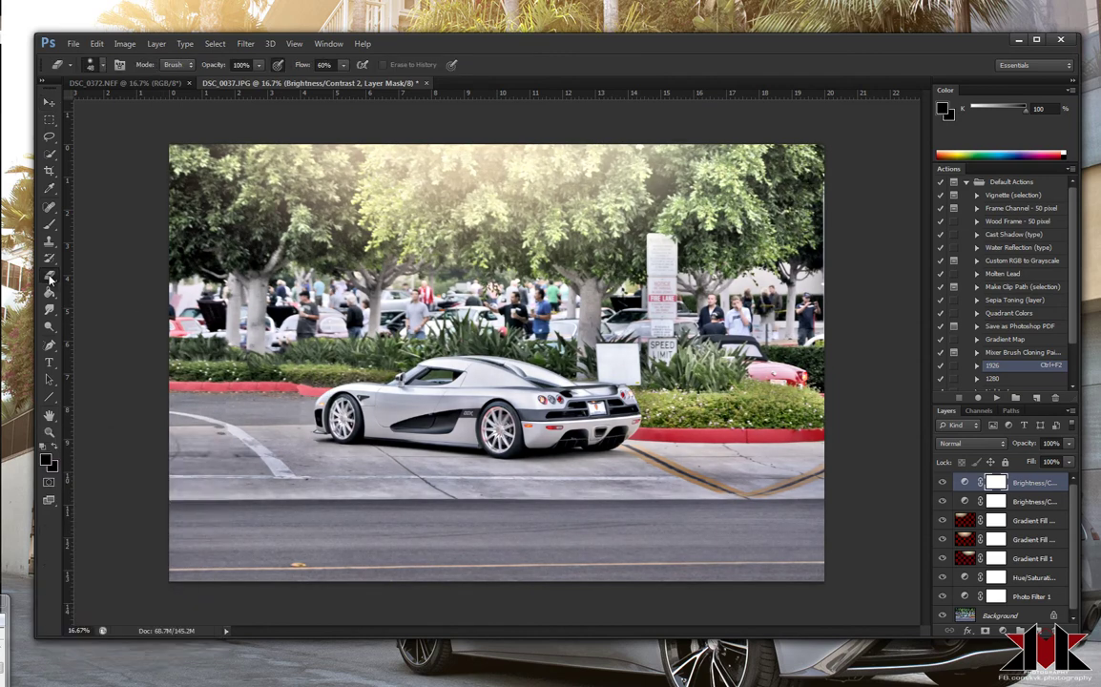
Erase the treetops from the top Brightness/Contrast mask with a soft 1753 px eraser at 55% opacity.
right_click(164, 99)
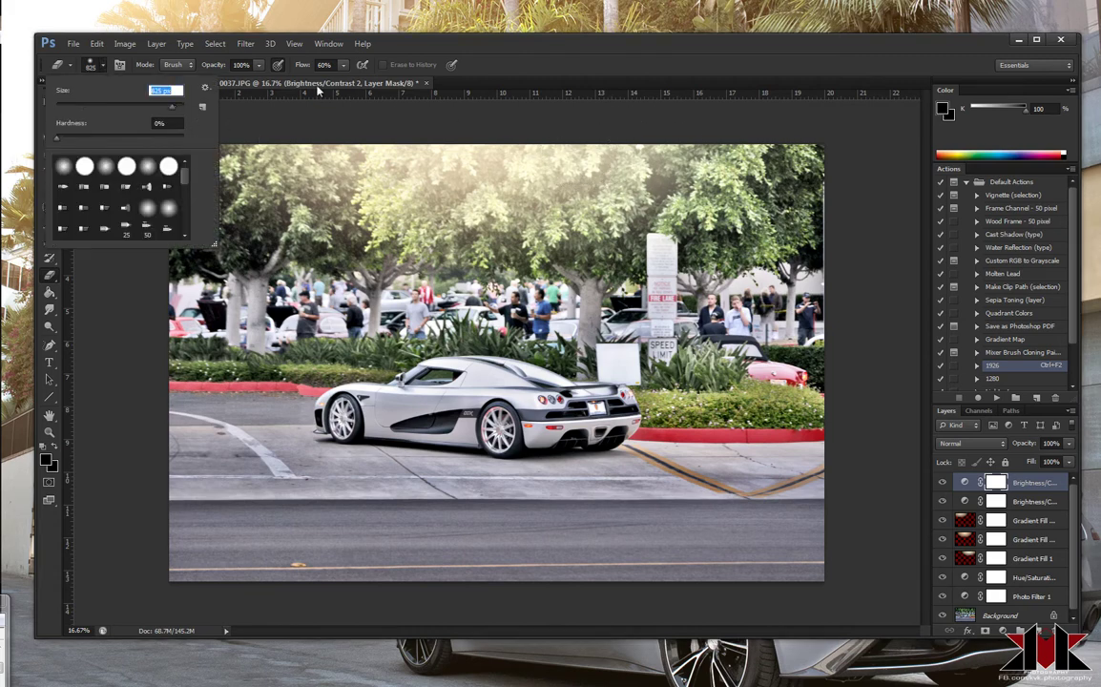
key("Return")
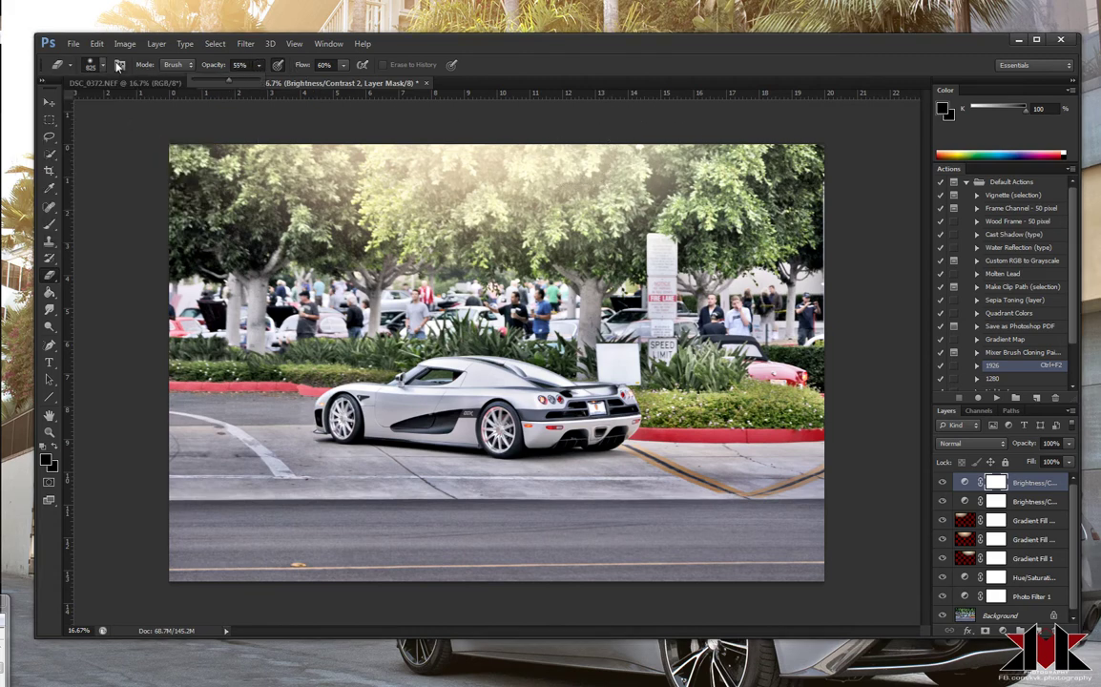
key("5")
key("5")
left_click(101, 65)
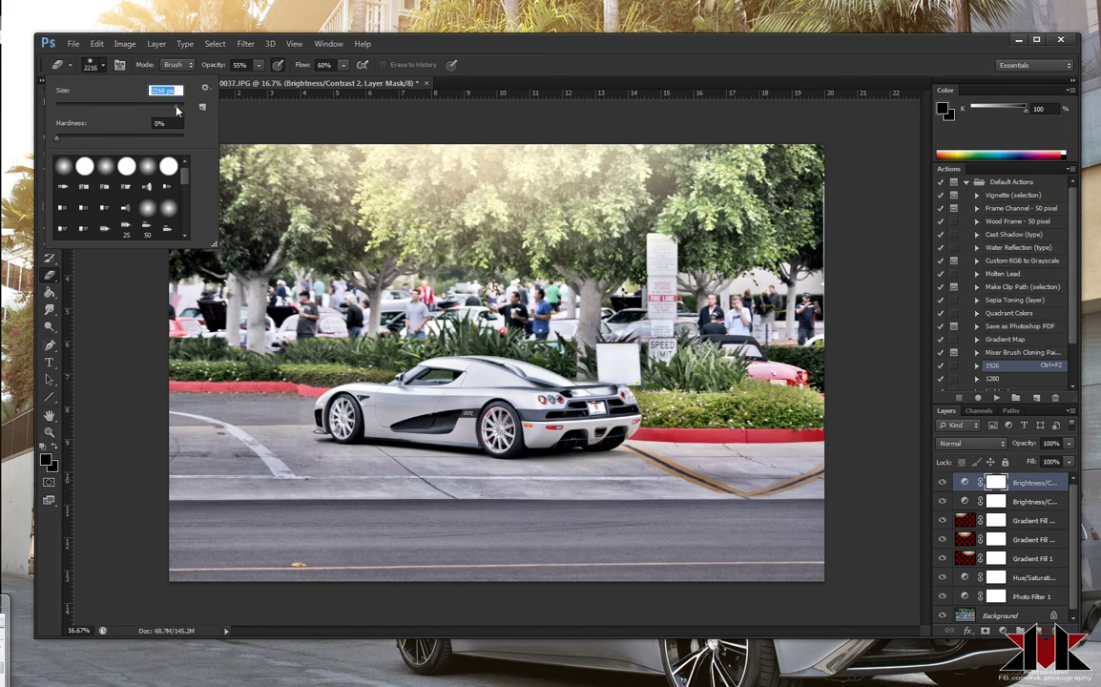
left_click_drag(158, 104, 182, 111)
key("Return")
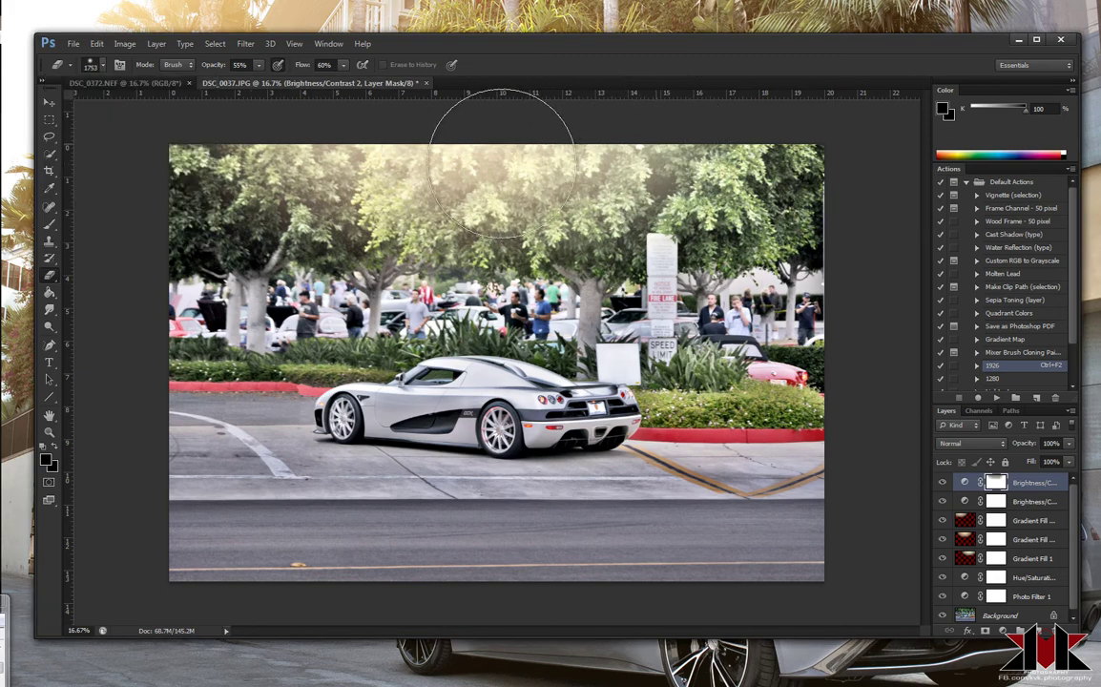
Reset the eraser to 463 px at 100% opacity.
left_click(91, 65)
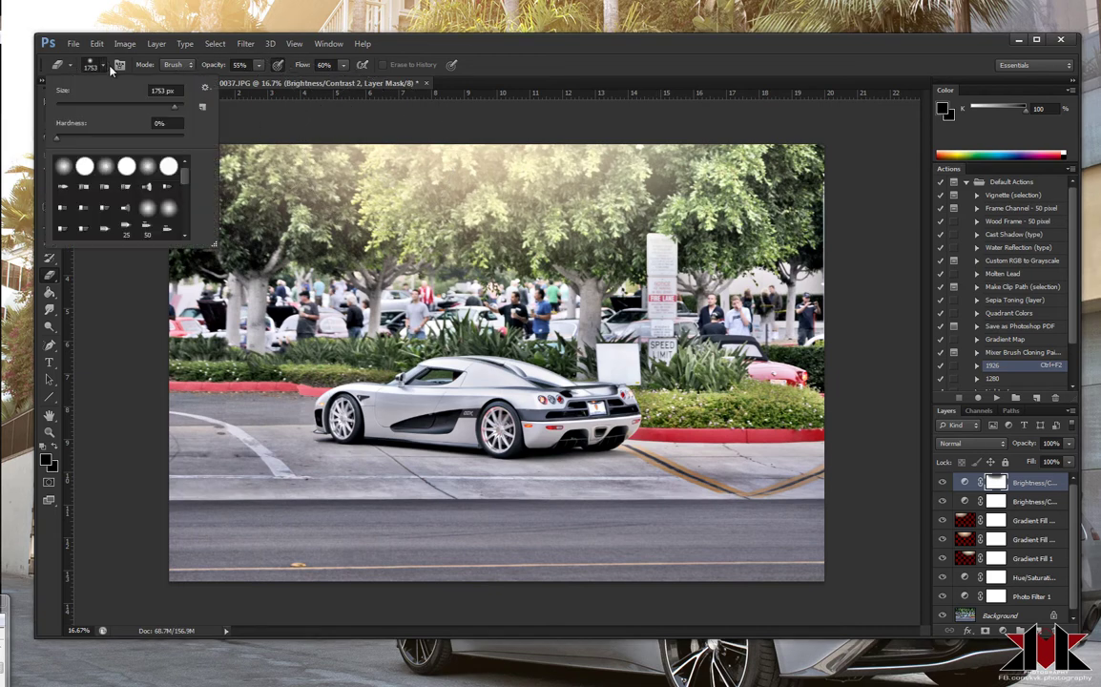
left_click(169, 106)
left_click(235, 62)
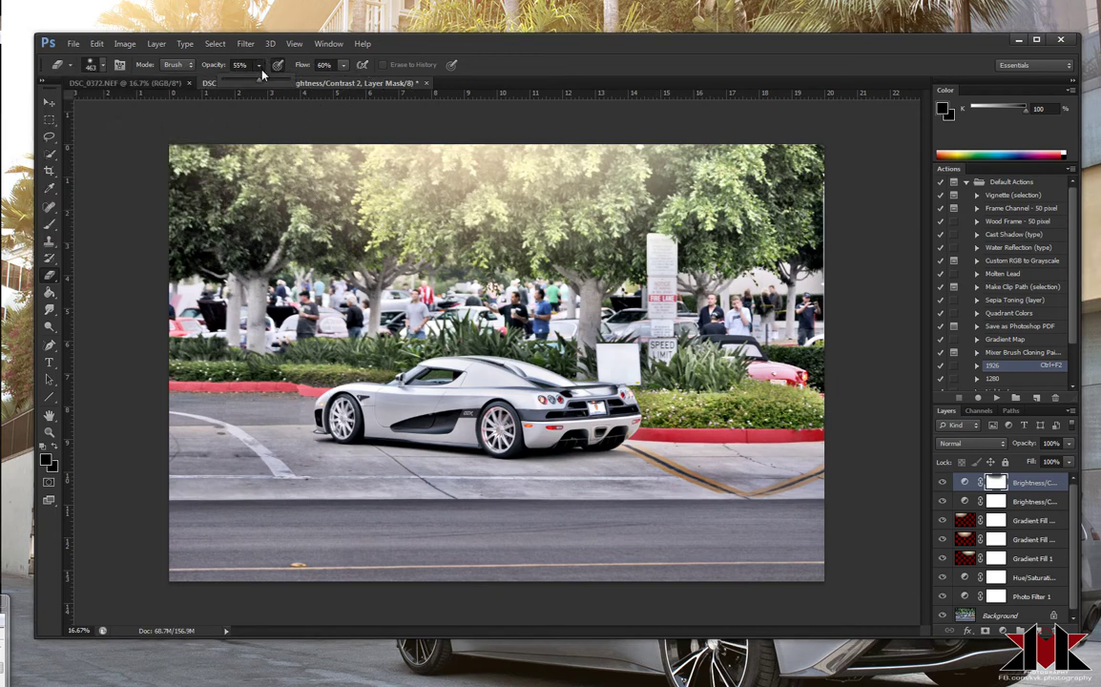
type("100")
key("0")
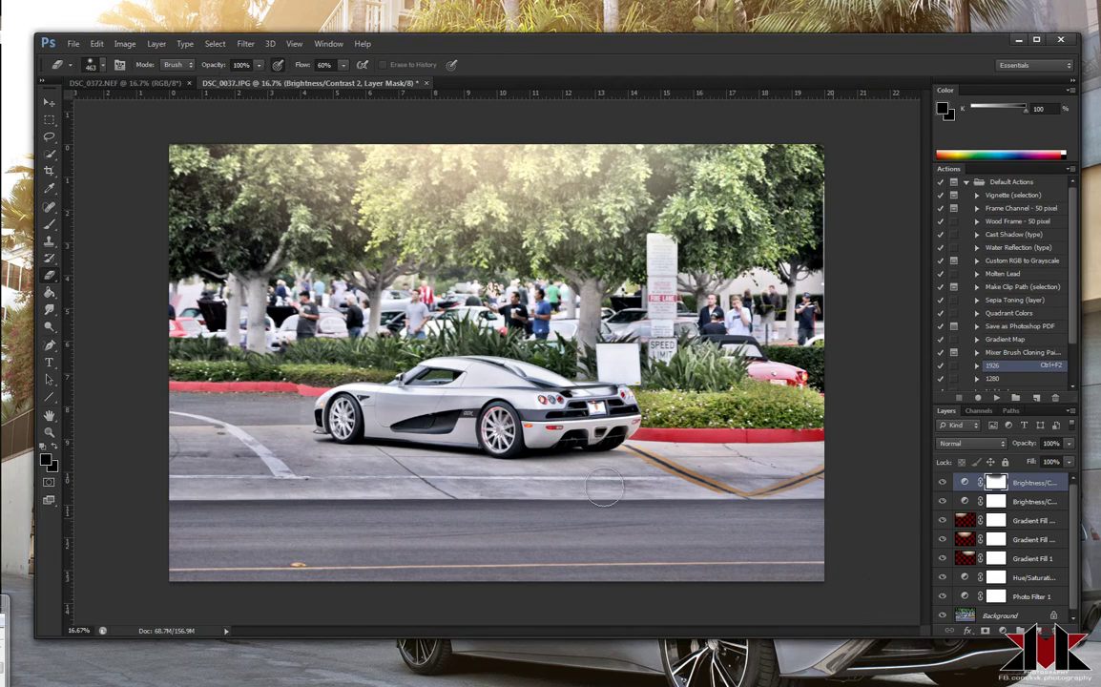
Dodge the road in front of the car on the Background layer, undoing the two rejected strokes.
right_click(47, 327)
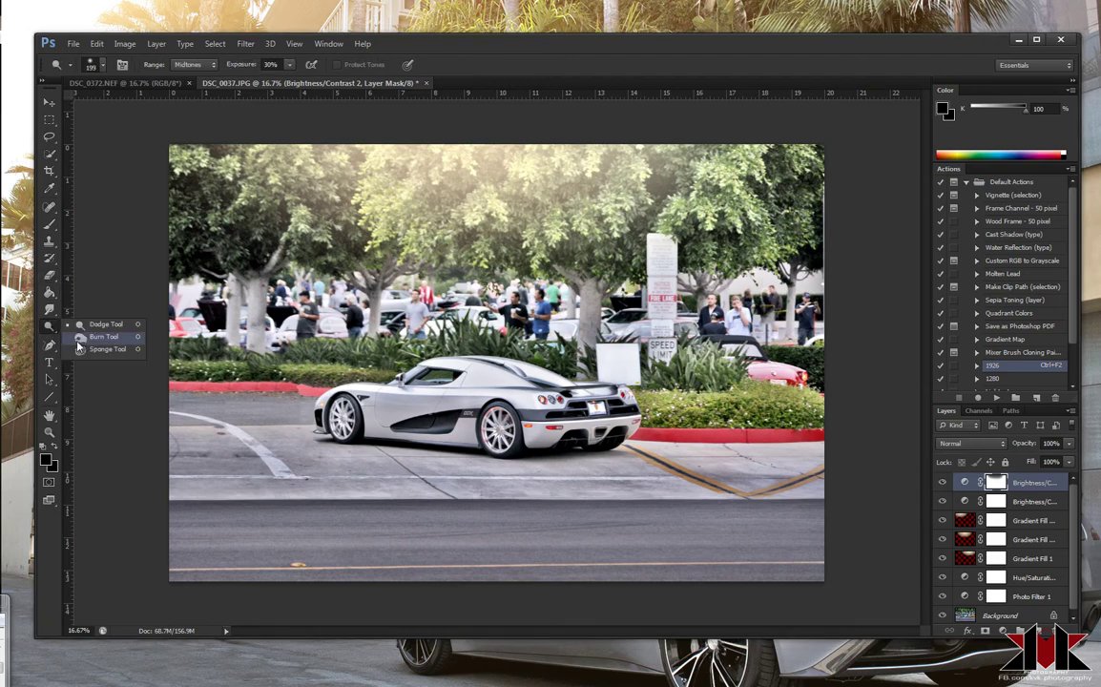
left_click(95, 315)
left_click(1001, 616)
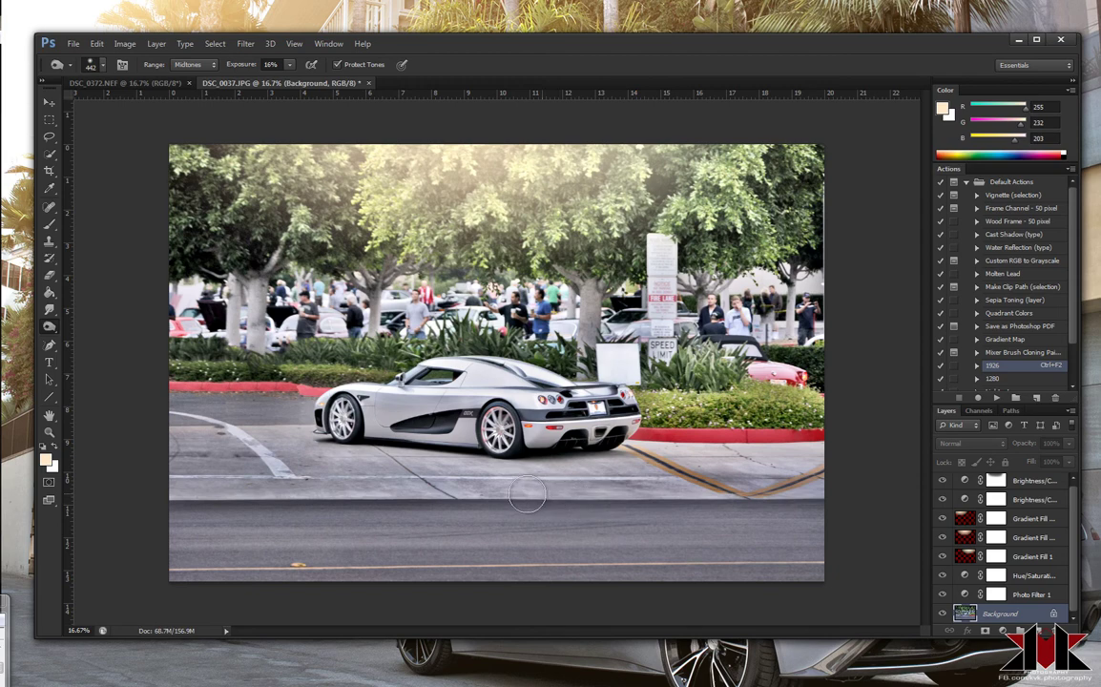
mouse_move(806, 520)
left_mouse_down()
mouse_move(406, 571)
mouse_move(437, 571)
mouse_move(295, 529)
left_mouse_up()
key("ctrl+z")
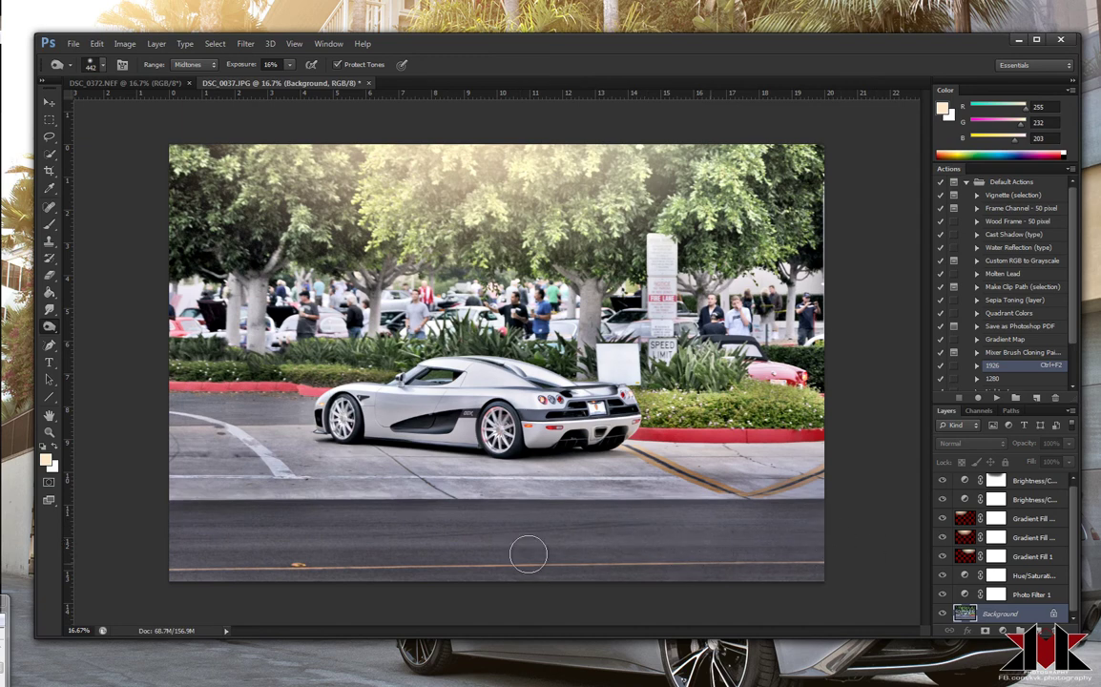
left_click_drag(811, 453, 650, 452)
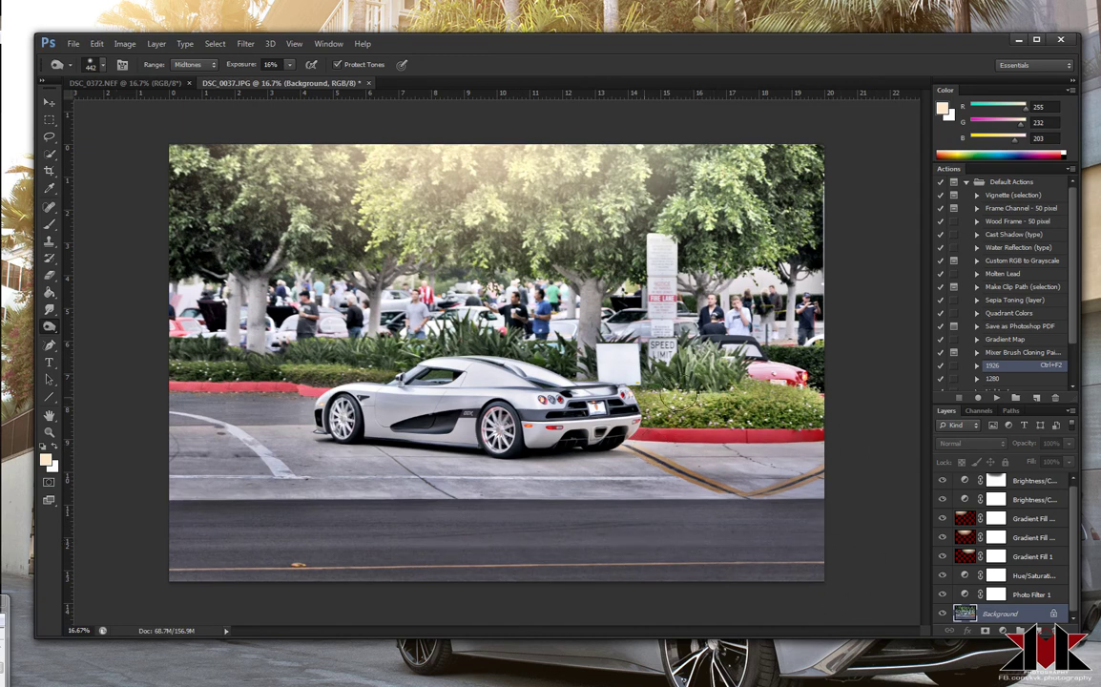
key("ctrl+z")
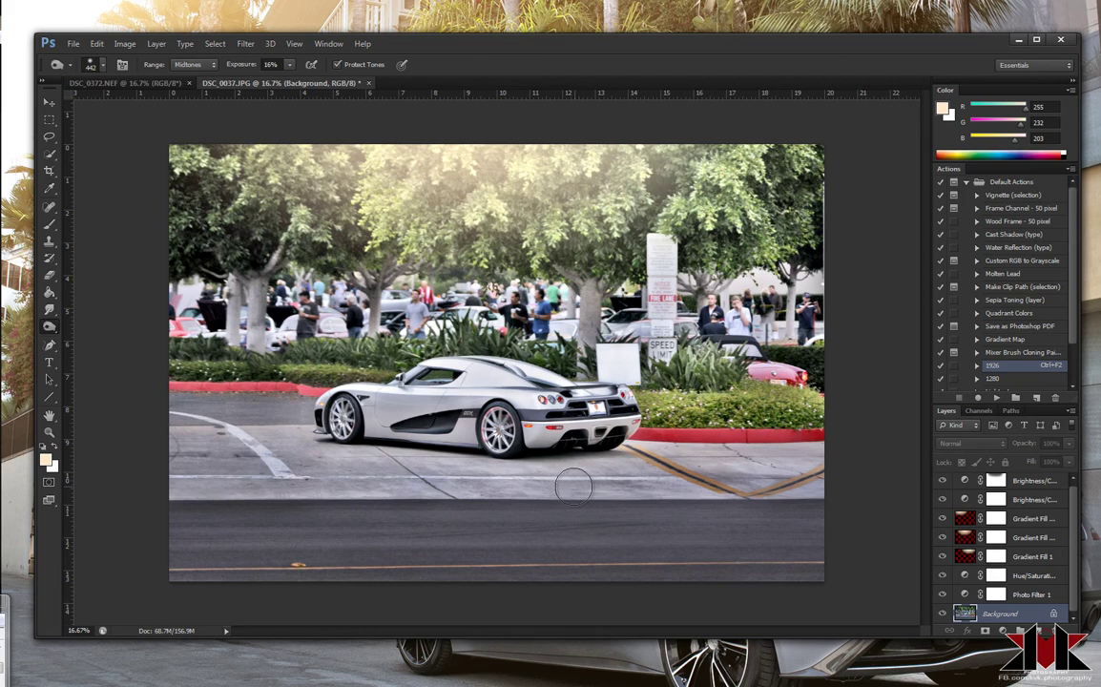
key("v")
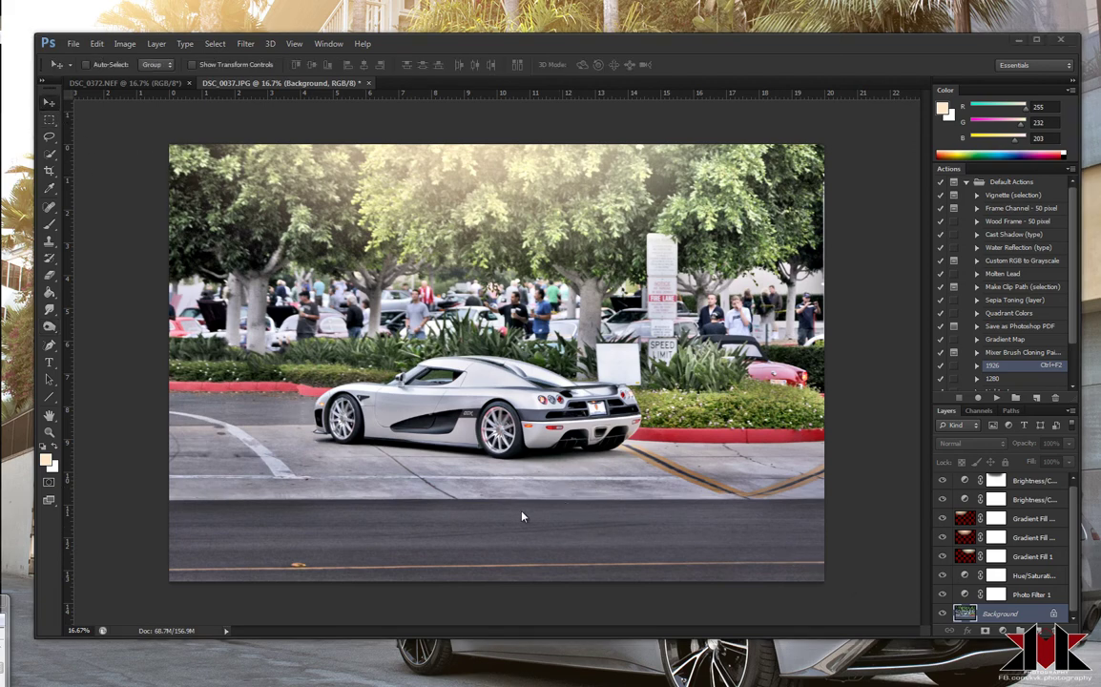
Place the newbadge W2 KVK Photography badge in the bottom-right corner above Gradient Fill 1 copy 2.
left_click(1037, 520)
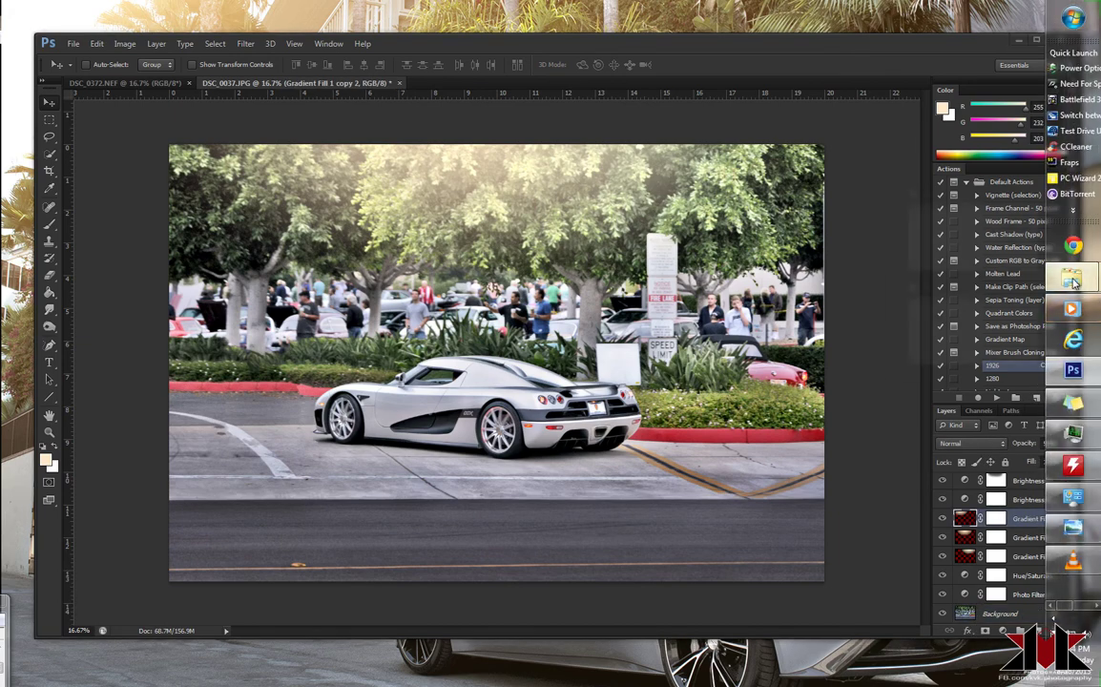
mouse_move(1072, 276)
left_click(953, 253)
left_click(760, 425)
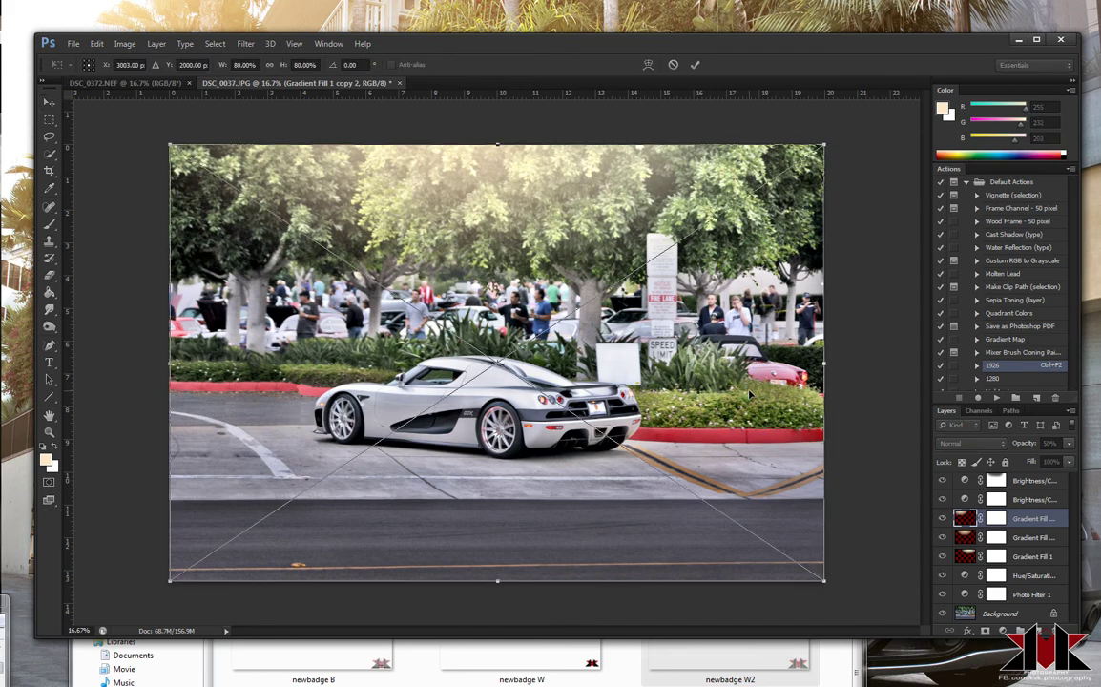
key("Return")
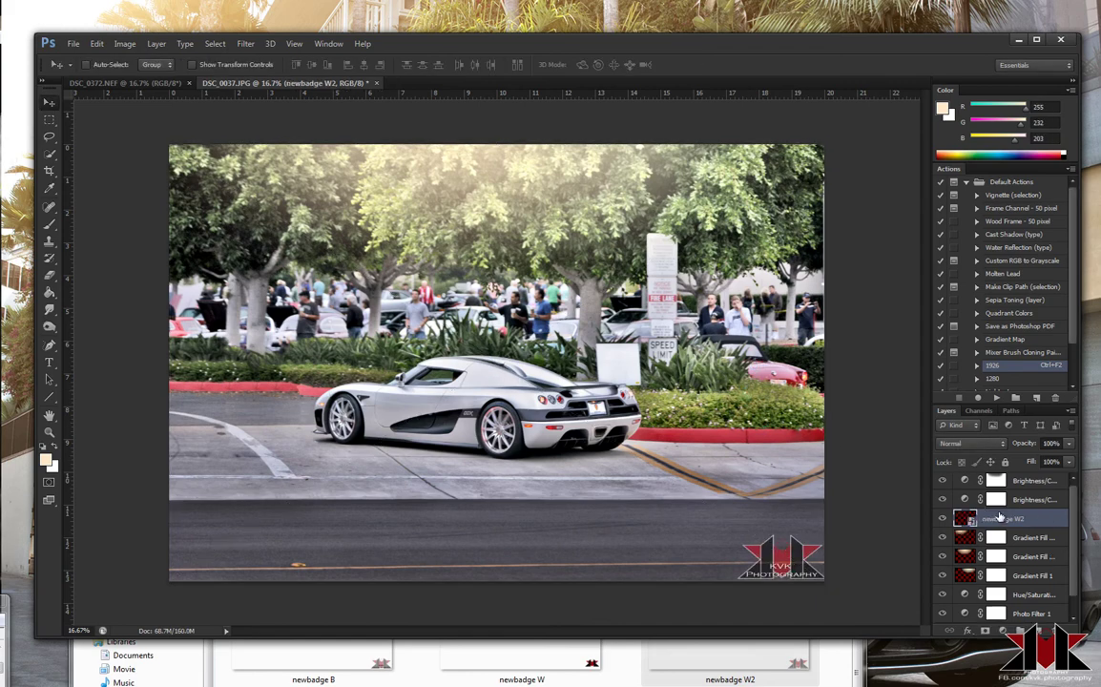